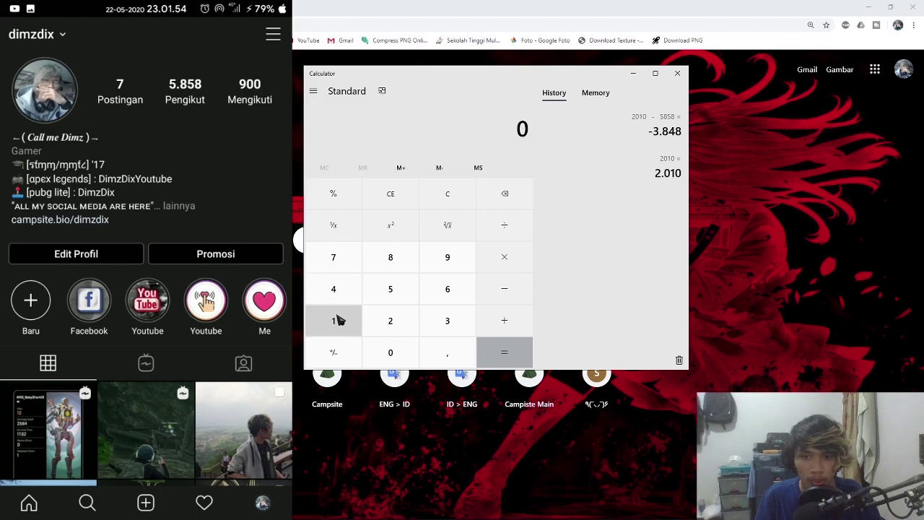
- Calculate 11500 minus 5858 in the calculator to work out the number of lost followers
{"action": "left_click", "coordinate": [337, 322]}
{"action": "left_click", "coordinate": [386, 289]}
{"action": "left_click", "coordinate": [391, 355]}
{"action": "left_click", "coordinate": [391, 354]}
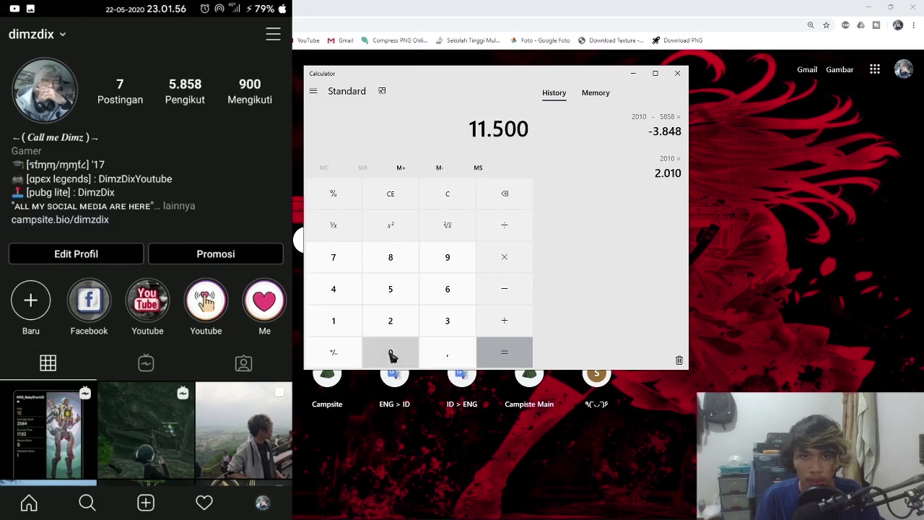
{"action": "left_click", "coordinate": [505, 289]}
{"action": "left_click", "coordinate": [390, 289]}
{"action": "left_click", "coordinate": [390, 257]}
{"action": "left_click", "coordinate": [390, 288]}
{"action": "left_click", "coordinate": [389, 257]}
{"action": "left_click", "coordinate": [504, 352]}
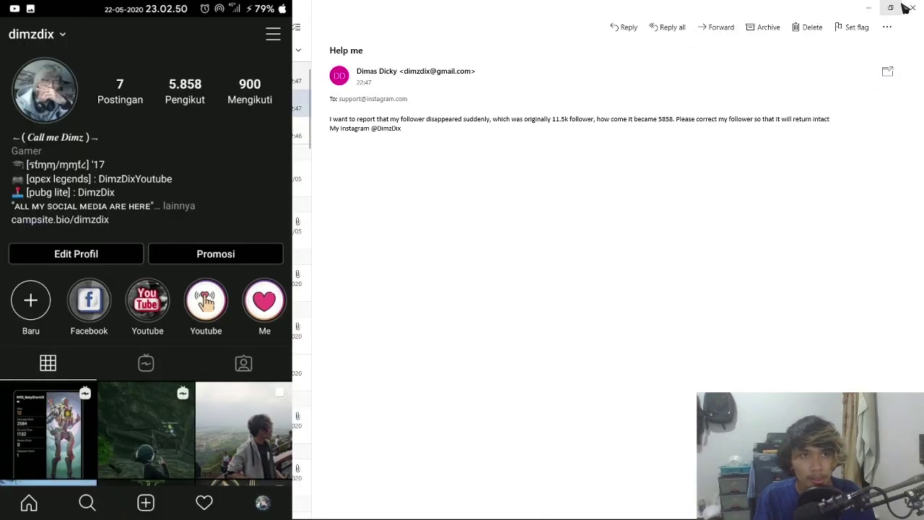
- Close the mail window showing the support message and inspect the follower count on the Instagram profile page
{"action": "left_click", "coordinate": [911, 7]}
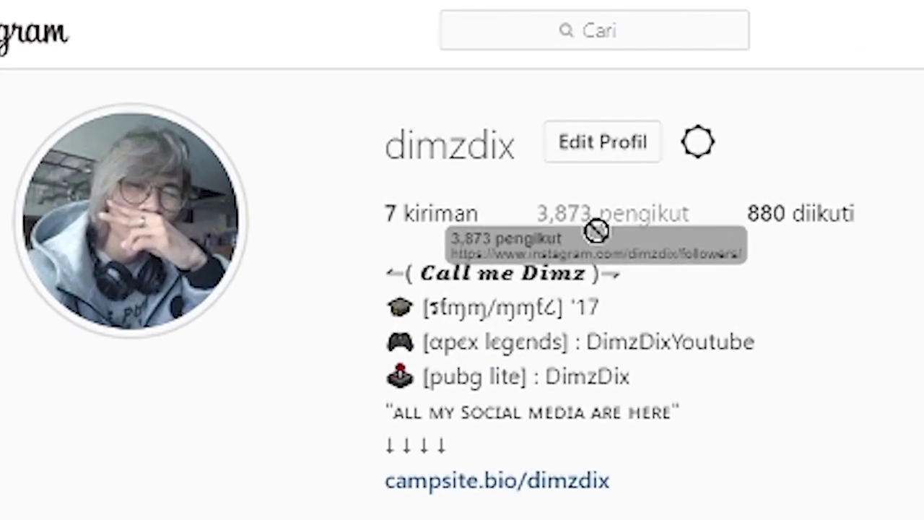
{"action": "left_click_drag", "start_coordinate": [596, 231], "coordinate": [660, 243]}
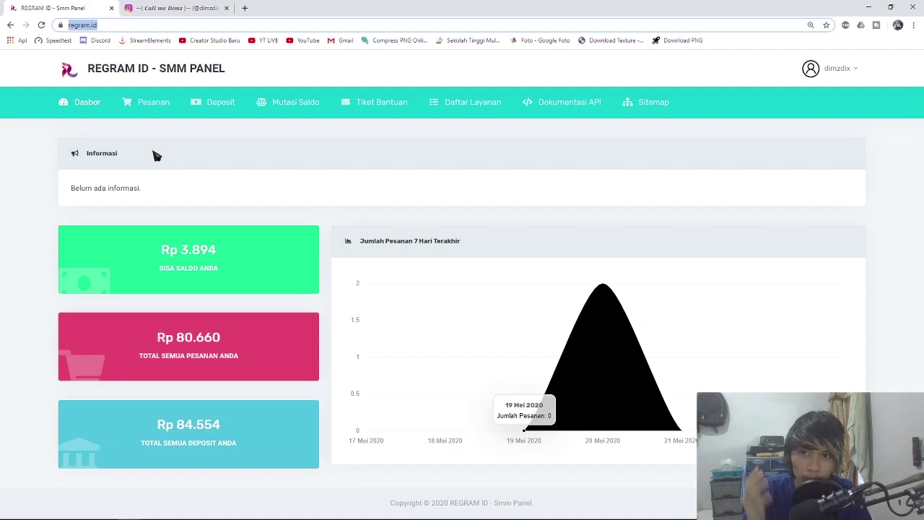
- Open the new order form and view the services in the Instagram Followers [Tidak Garansi] category
{"action": "left_click", "coordinate": [145, 101]}
{"action": "left_click", "coordinate": [153, 136]}
{"action": "left_click", "coordinate": [161, 288]}
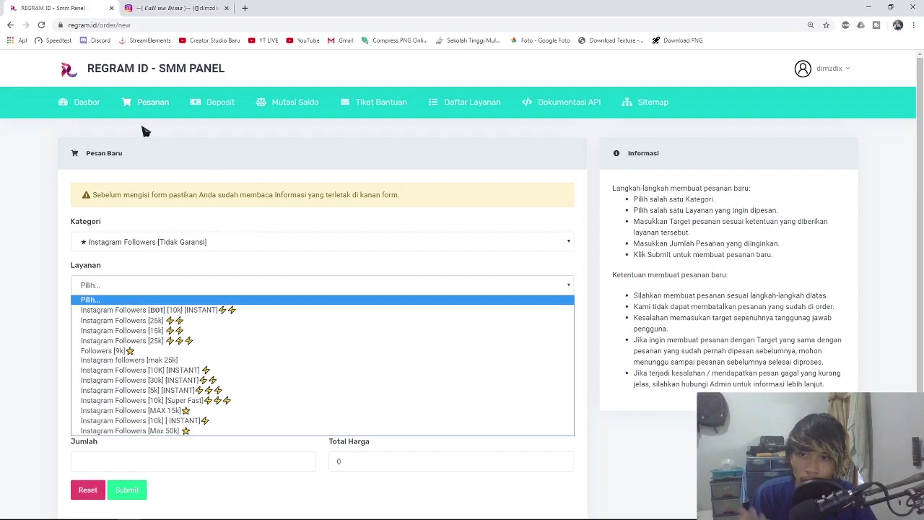
- Open the deposit request form, try Manual Deposit, and select Otomatis Deposit instead
{"action": "mouse_move", "coordinate": [223, 116]}
{"action": "left_click", "coordinate": [224, 137]}
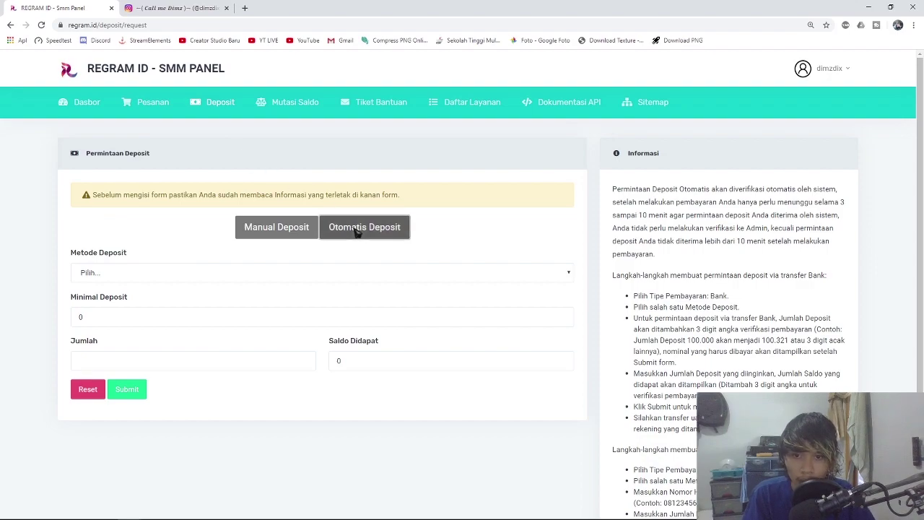
{"action": "left_click", "coordinate": [315, 229]}
{"action": "left_click", "coordinate": [383, 231]}
{"action": "left_click", "coordinate": [303, 228]}
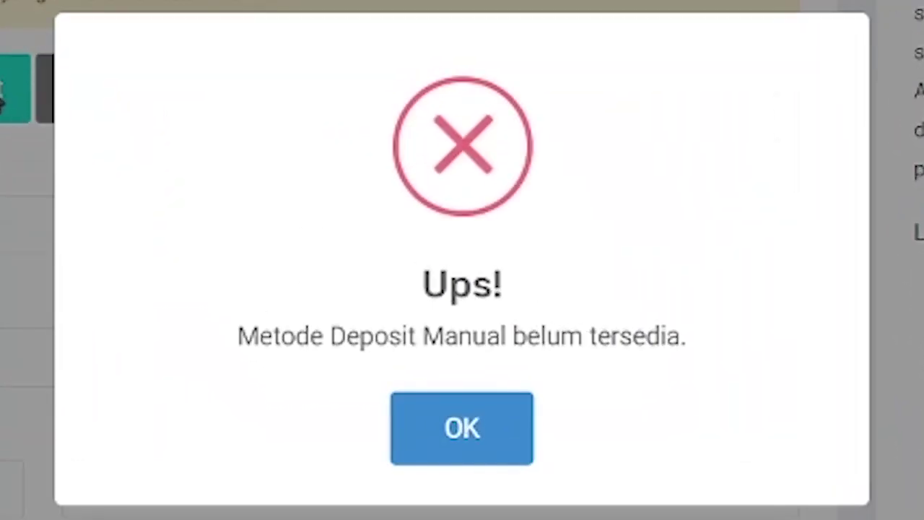
{"action": "left_click_drag", "start_coordinate": [243, 354], "coordinate": [440, 378]}
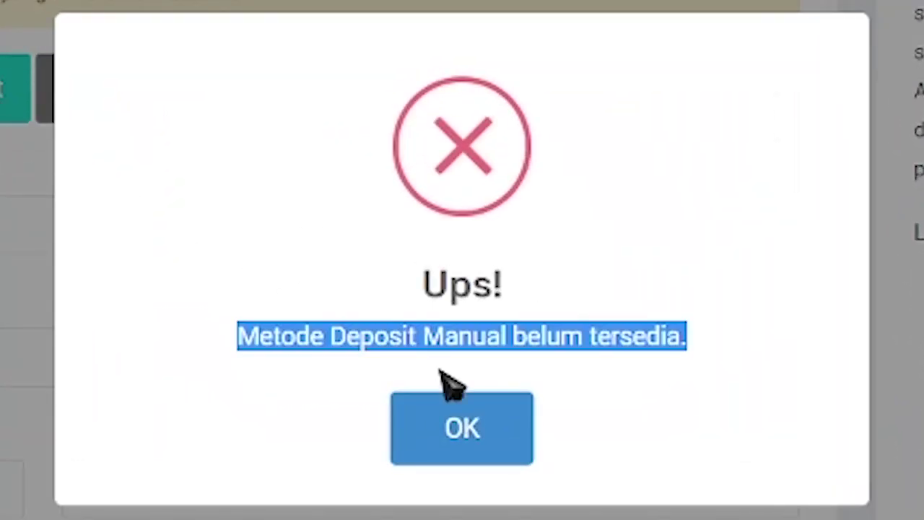
{"action": "left_click", "coordinate": [645, 368]}
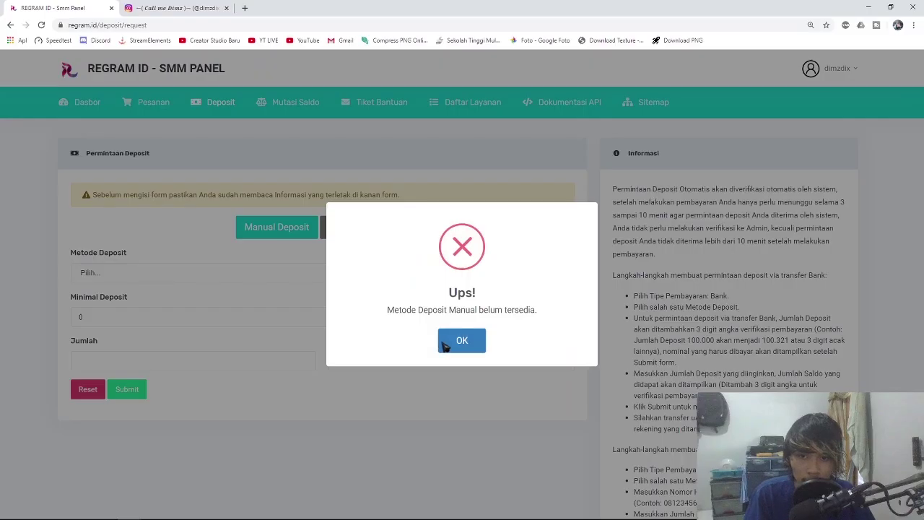
{"action": "left_click", "coordinate": [426, 438]}
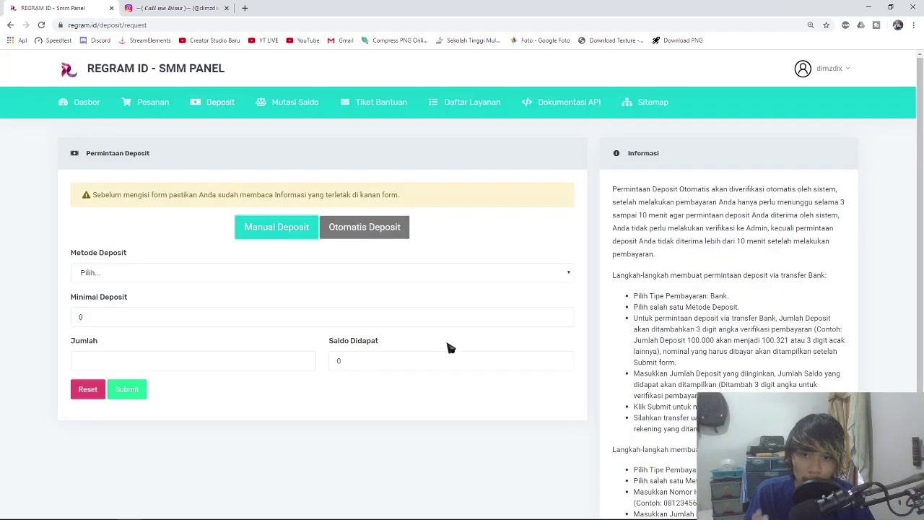
{"action": "left_click", "coordinate": [367, 236]}
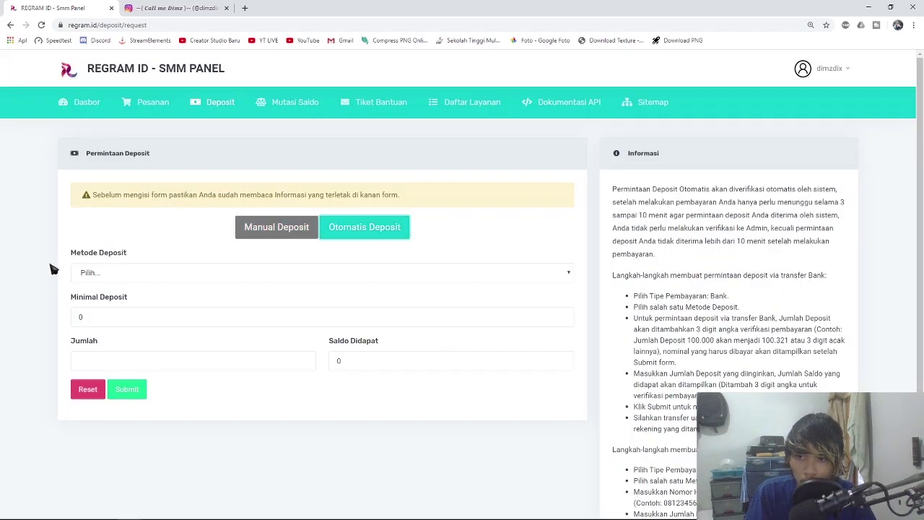
- Choose BAGI PULSA XL as the deposit method and enter 50000 to check the balance it would give
{"action": "left_click", "coordinate": [109, 271]}
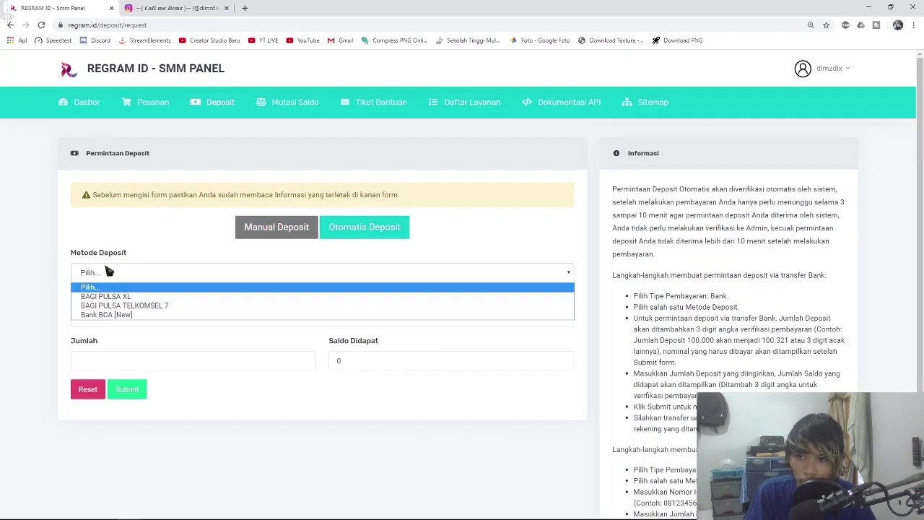
{"action": "left_click", "coordinate": [141, 298]}
{"action": "left_click", "coordinate": [134, 408]}
{"action": "type", "text": "50000"}
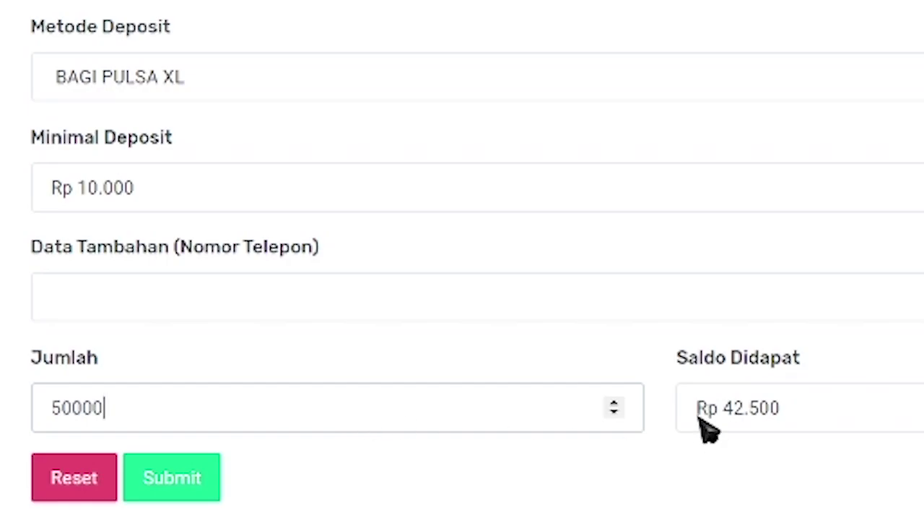
{"action": "left_click_drag", "start_coordinate": [724, 417], "coordinate": [811, 426]}
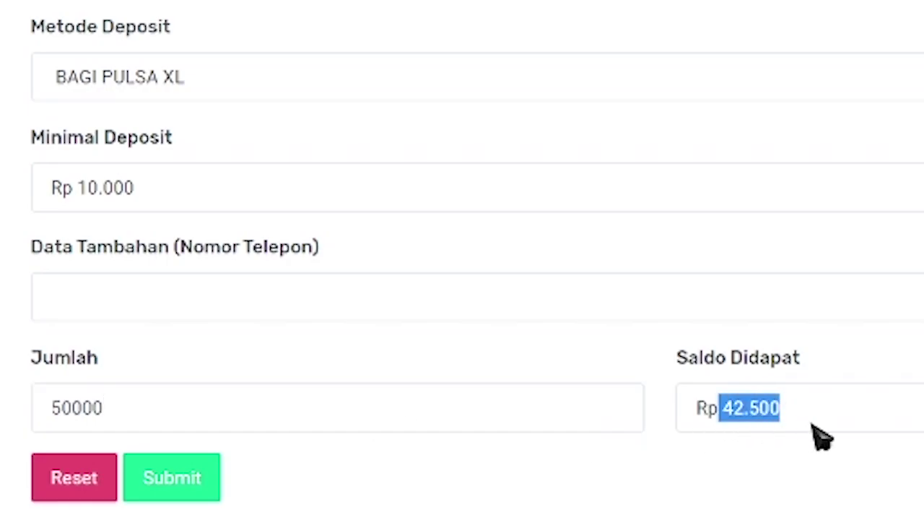
{"action": "left_click", "coordinate": [528, 191]}
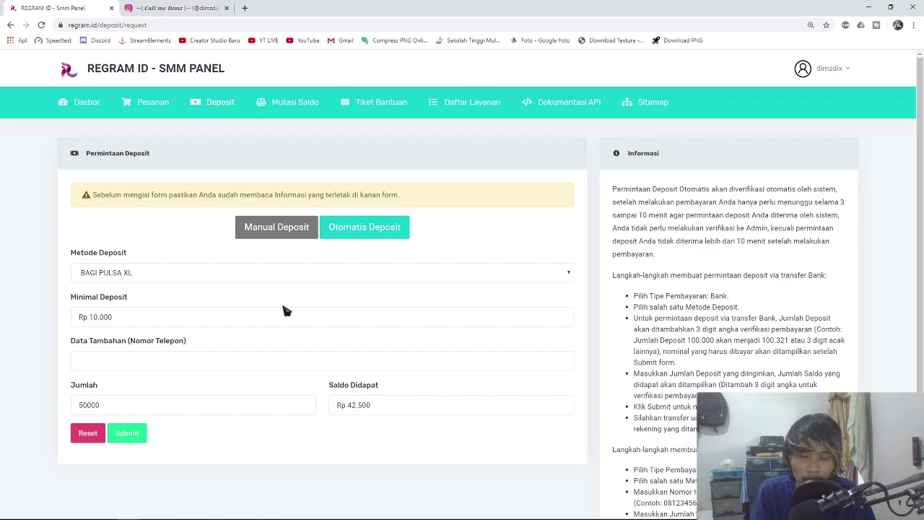
- Change the deposit method to Bank BCA [New] and enter 50000 as the amount to compare the balance obtained
{"action": "left_click", "coordinate": [153, 278]}
{"action": "left_click", "coordinate": [105, 315]}
{"action": "double_click", "coordinate": [123, 361]}
{"action": "type", "text": "0"}
{"action": "key", "text": "BackSpace"}
{"action": "type", "text": "50000"}
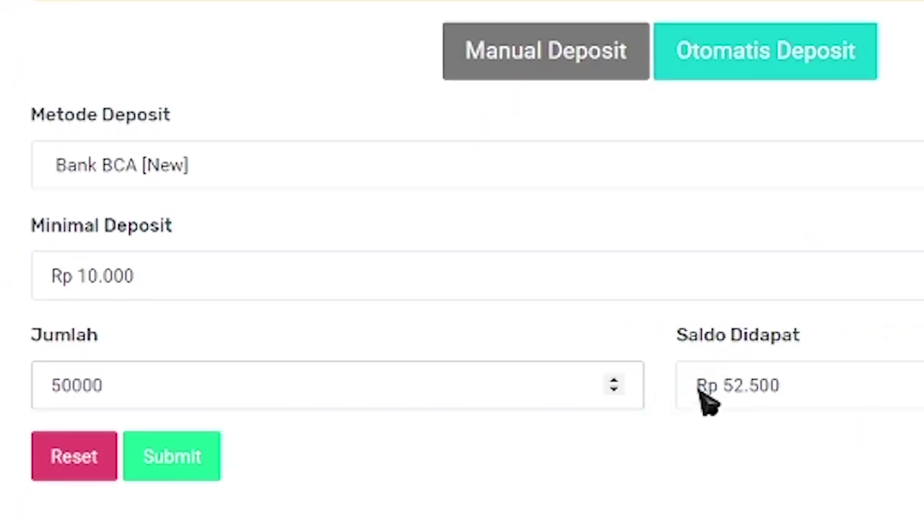
{"action": "left_click_drag", "start_coordinate": [699, 388], "coordinate": [814, 400]}
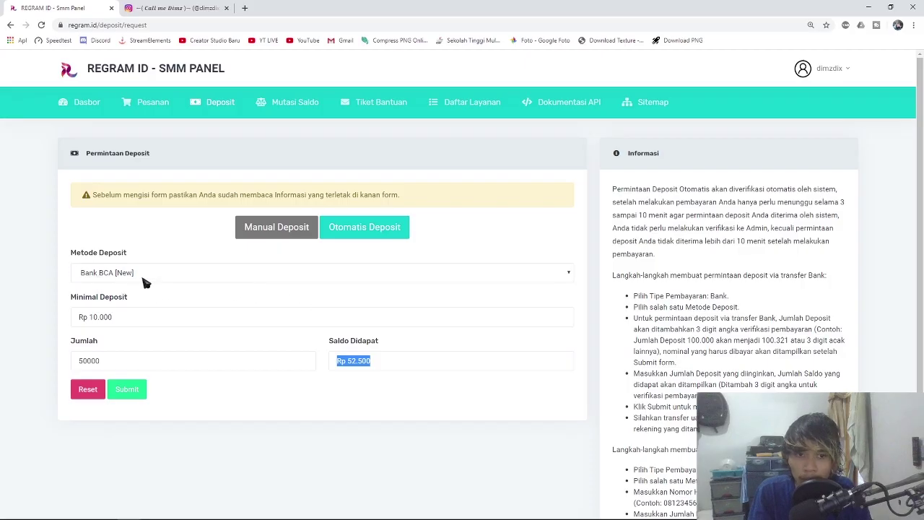
{"action": "left_click", "coordinate": [143, 279]}
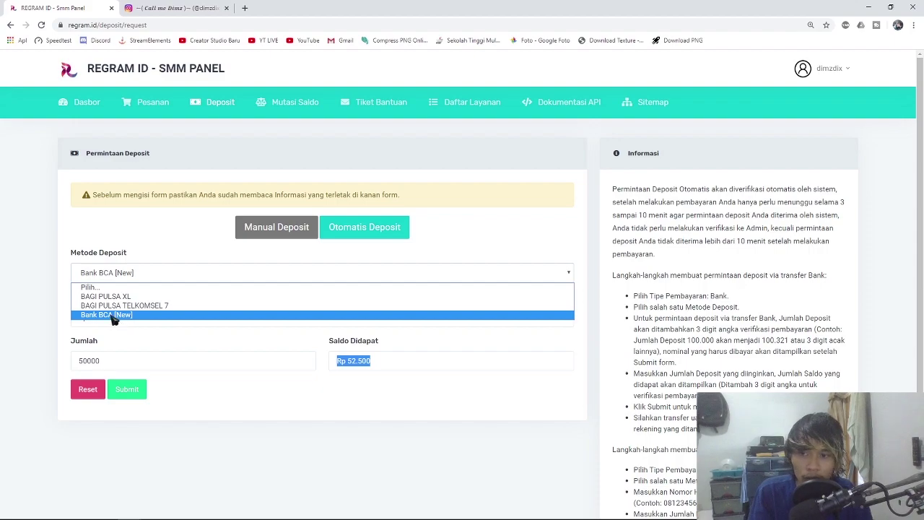
{"action": "left_click", "coordinate": [40, 320]}
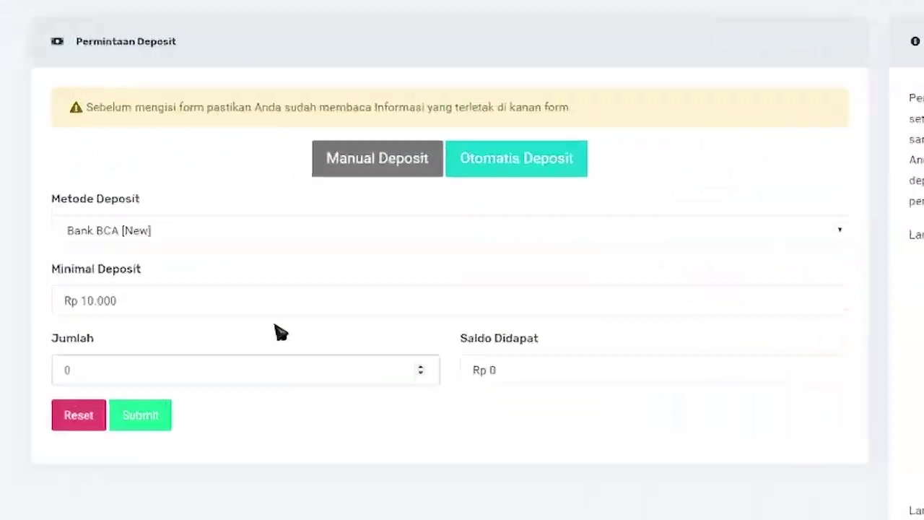
- Set the deposit amount to 60000, submit the deposit request and dismiss the confirmation
{"action": "type", "text": "6000"}
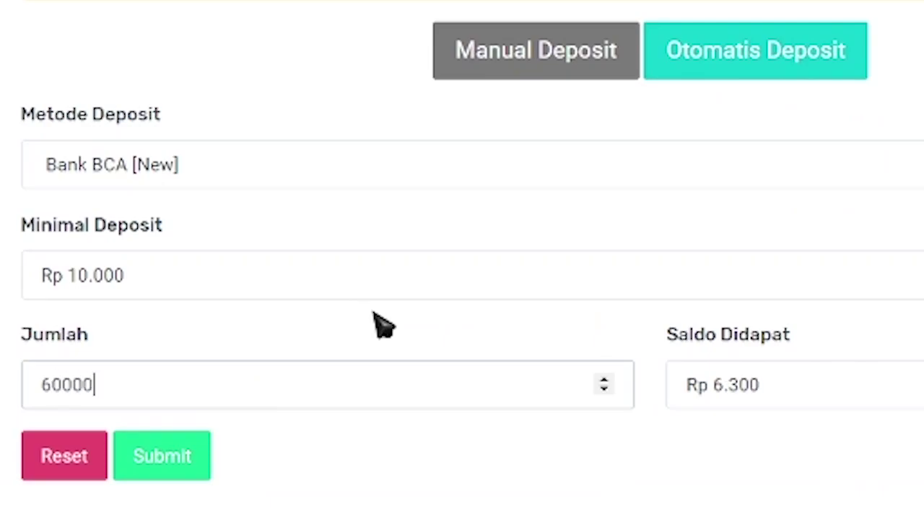
{"action": "type", "text": "0"}
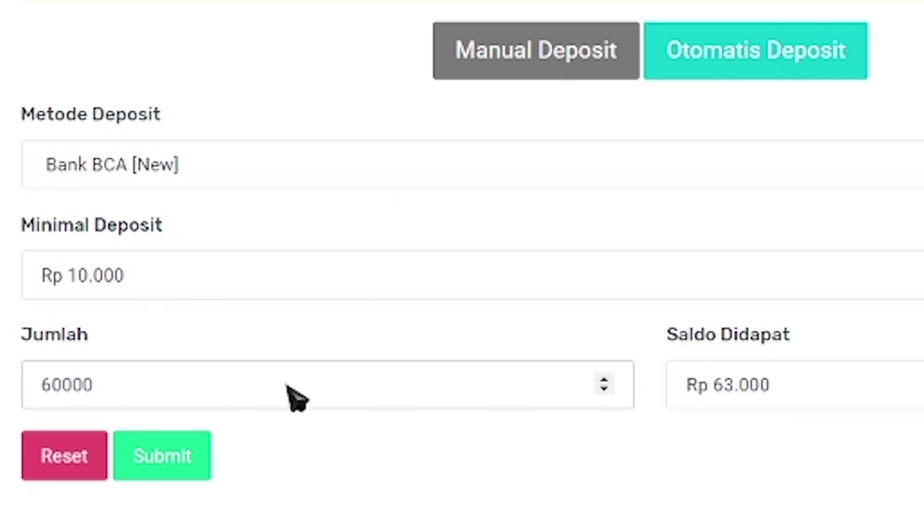
{"action": "left_click", "coordinate": [166, 462]}
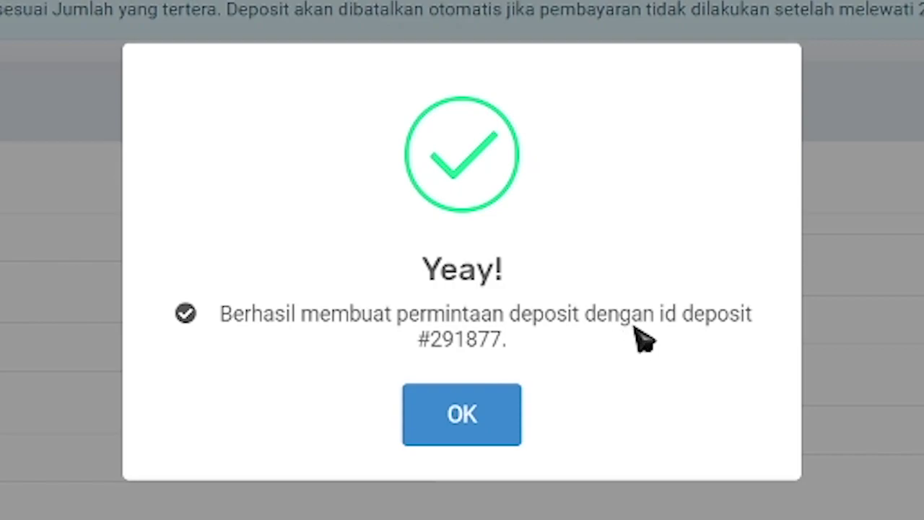
{"action": "left_click", "coordinate": [495, 431]}
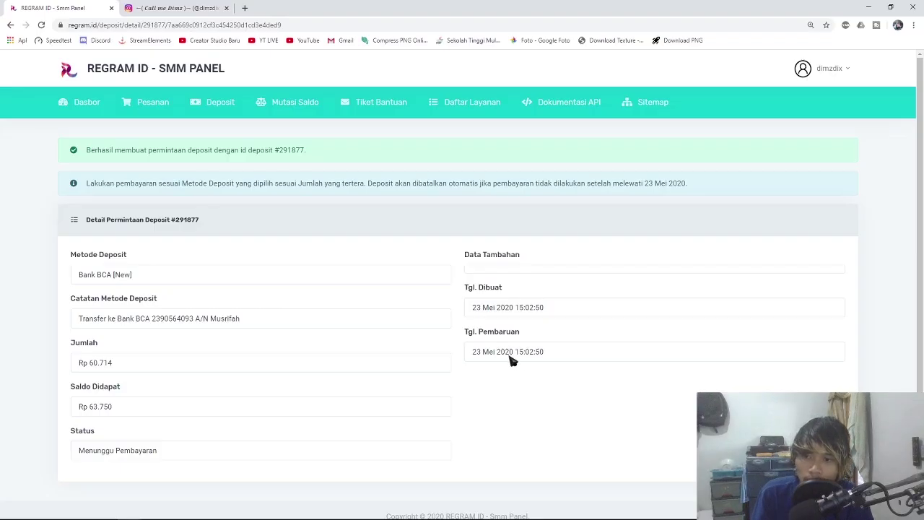
- Examine the transfer instructions and the exact amount payable in the deposit request details
{"action": "left_click_drag", "start_coordinate": [77, 322], "coordinate": [250, 329]}
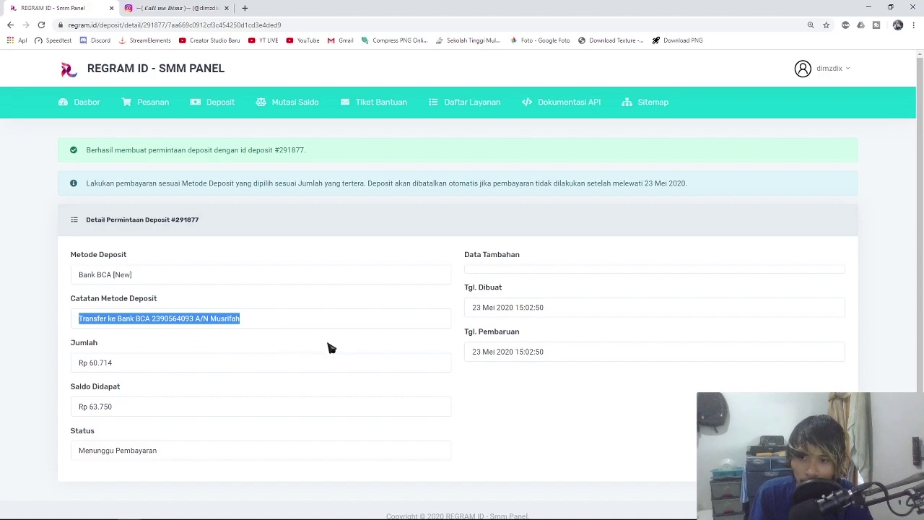
{"action": "left_click_drag", "start_coordinate": [87, 364], "coordinate": [113, 366]}
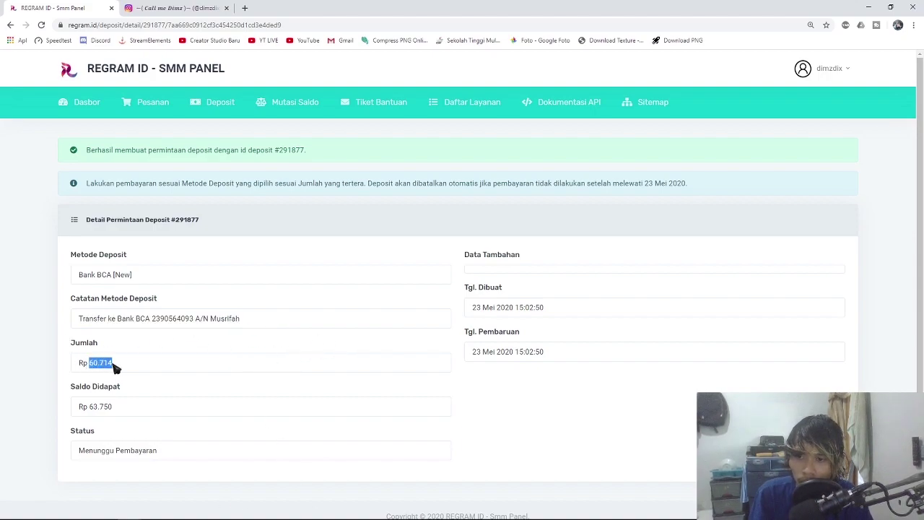
{"action": "left_click", "coordinate": [100, 371]}
{"action": "left_click_drag", "start_coordinate": [102, 368], "coordinate": [115, 368]}
{"action": "left_click", "coordinate": [142, 368]}
{"action": "left_click", "coordinate": [128, 368]}
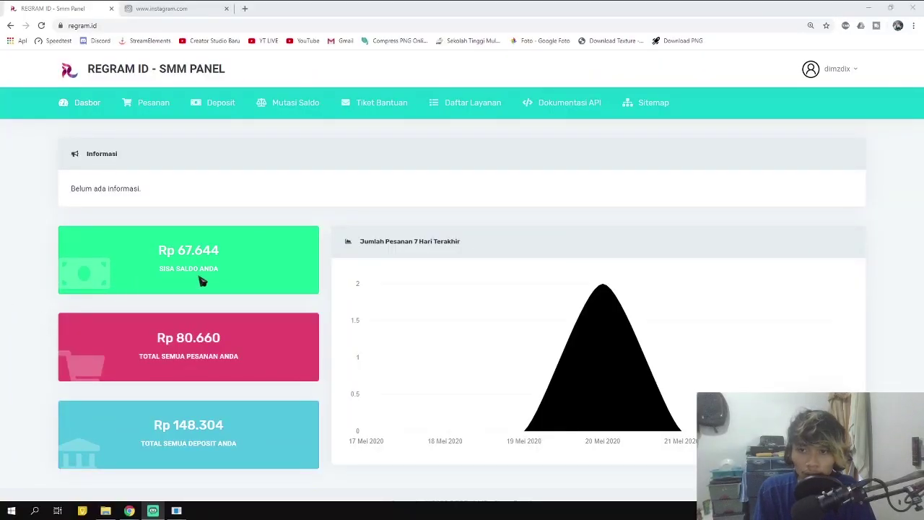
- Check the remaining balance on the dashboard, and the newest deposit's status and time in the deposit history against the system clock
{"action": "left_click_drag", "start_coordinate": [157, 256], "coordinate": [238, 253]}
{"action": "left_click", "coordinate": [270, 260]}
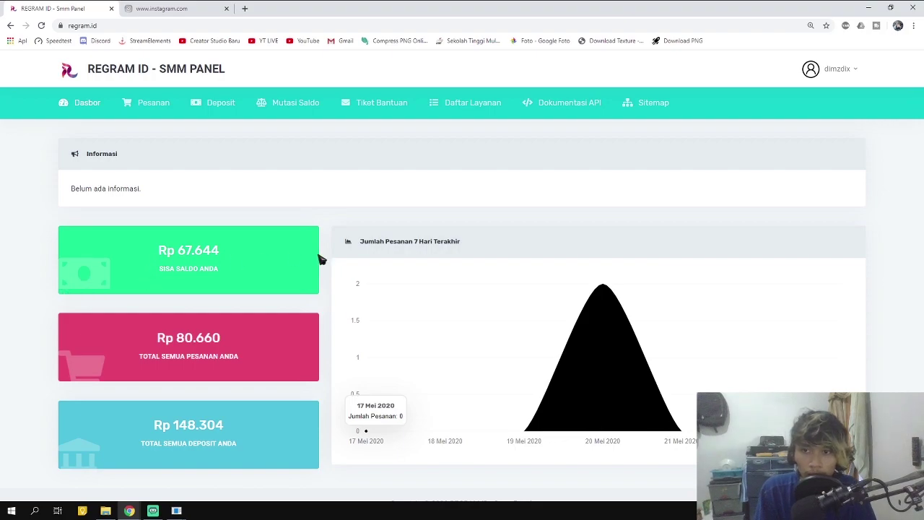
{"action": "mouse_move", "coordinate": [215, 112]}
{"action": "left_click", "coordinate": [215, 163]}
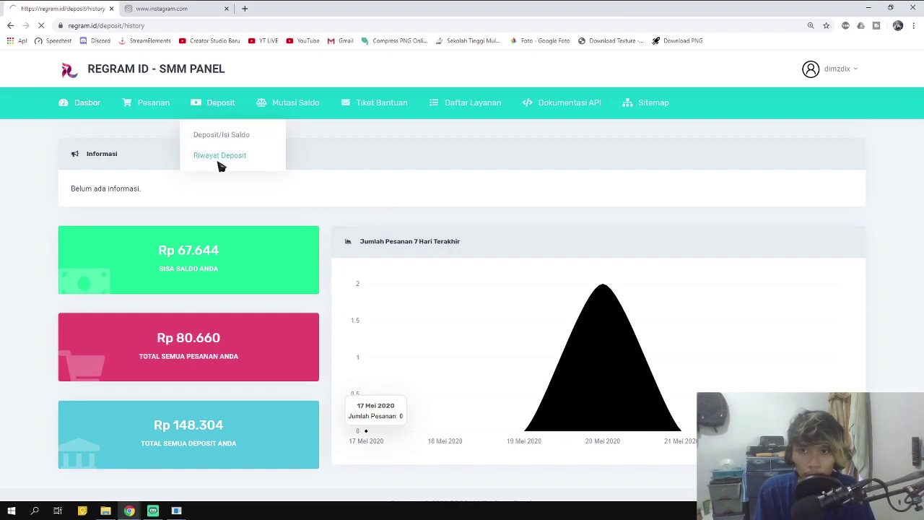
{"action": "double_click", "coordinate": [755, 296]}
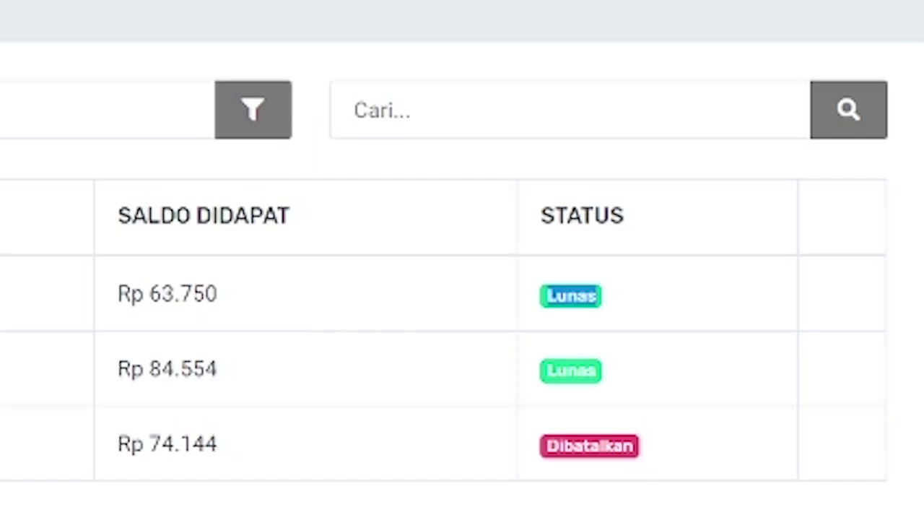
{"action": "left_click_drag", "start_coordinate": [227, 292], "coordinate": [269, 303]}
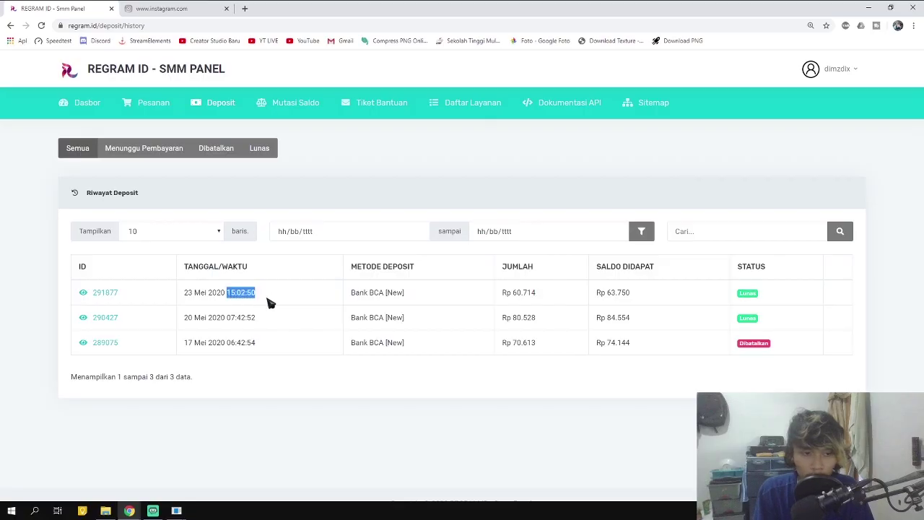
{"action": "left_click", "coordinate": [893, 510]}
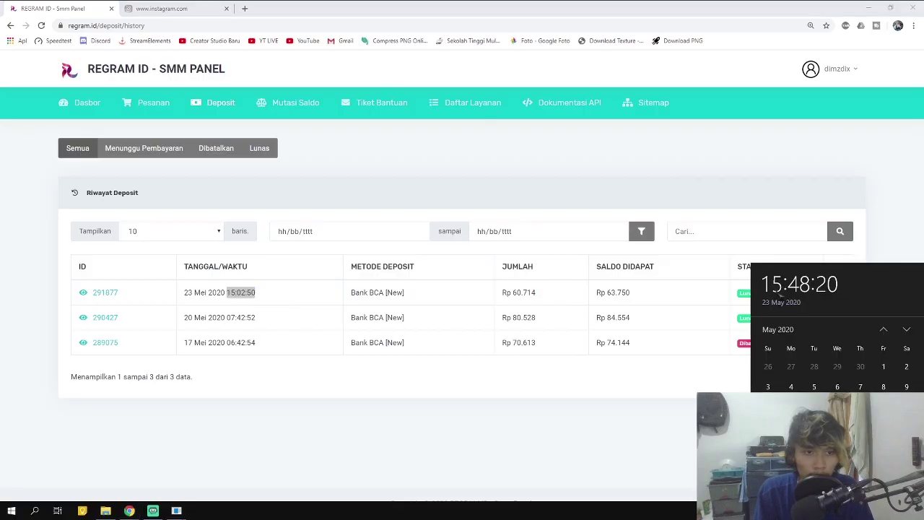
{"action": "left_click", "coordinate": [643, 202]}
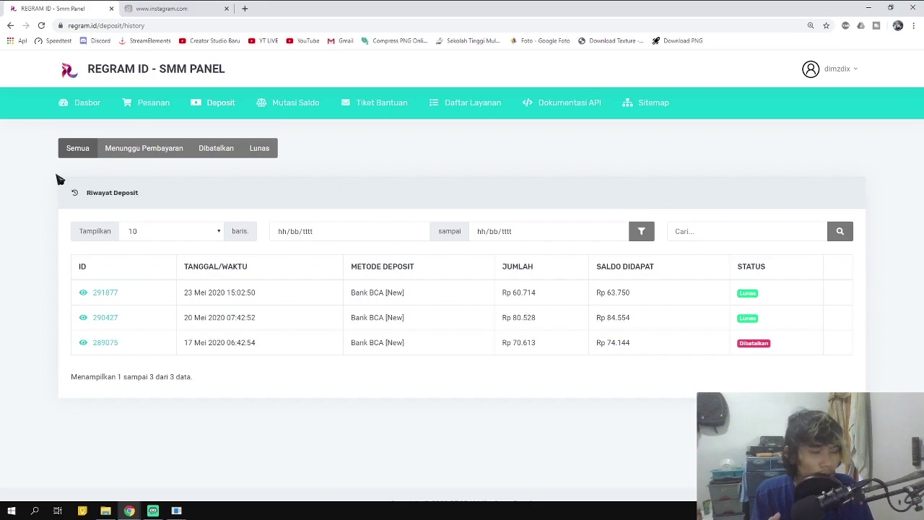
- Start a new order with the category Instagram Followers [Tidak Garansi] and the service Instagram Followers [BOT] [10k] [INSTANT]
{"action": "mouse_move", "coordinate": [148, 101]}
{"action": "left_click", "coordinate": [165, 144]}
{"action": "left_click", "coordinate": [149, 242]}
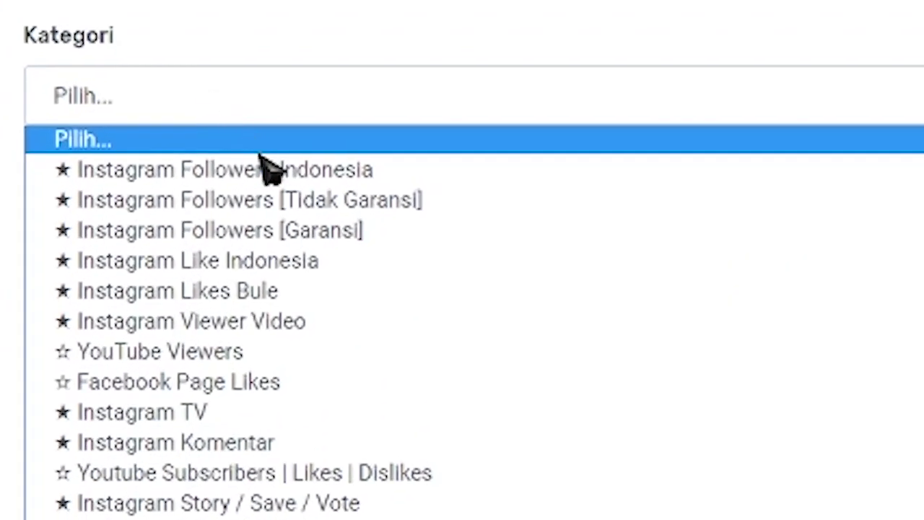
{"action": "left_click", "coordinate": [155, 277]}
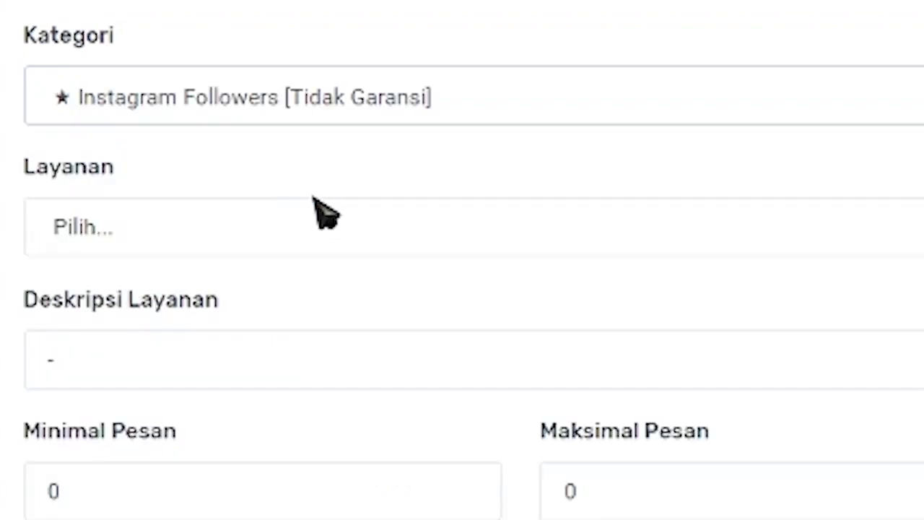
{"action": "left_click", "coordinate": [309, 228]}
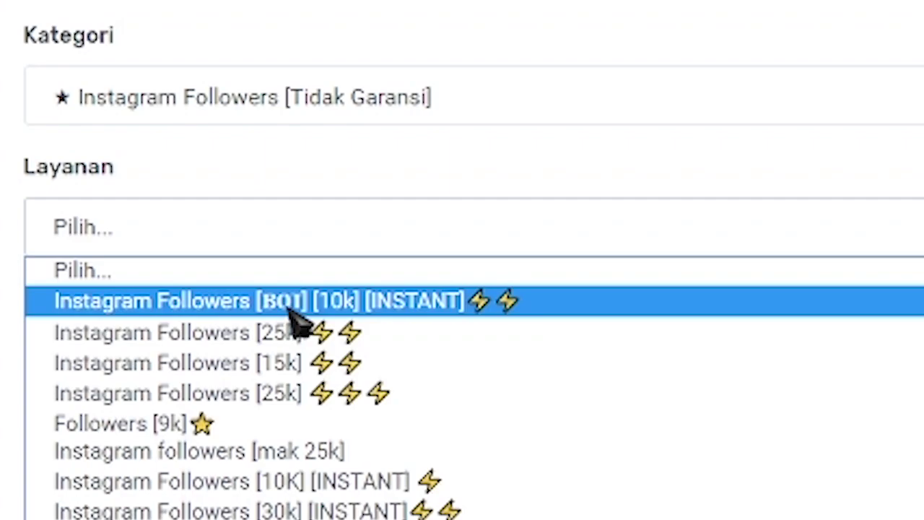
{"action": "left_click", "coordinate": [289, 309]}
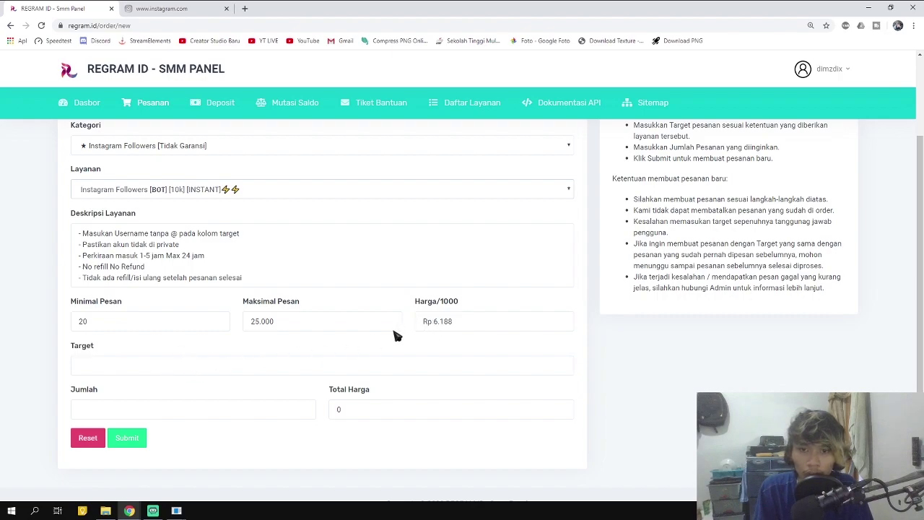
- Enter the Instagram profile's username as the target, set the quantity to 1000 and submit the order
{"action": "left_click", "coordinate": [181, 370]}
{"action": "left_click", "coordinate": [105, 388]}
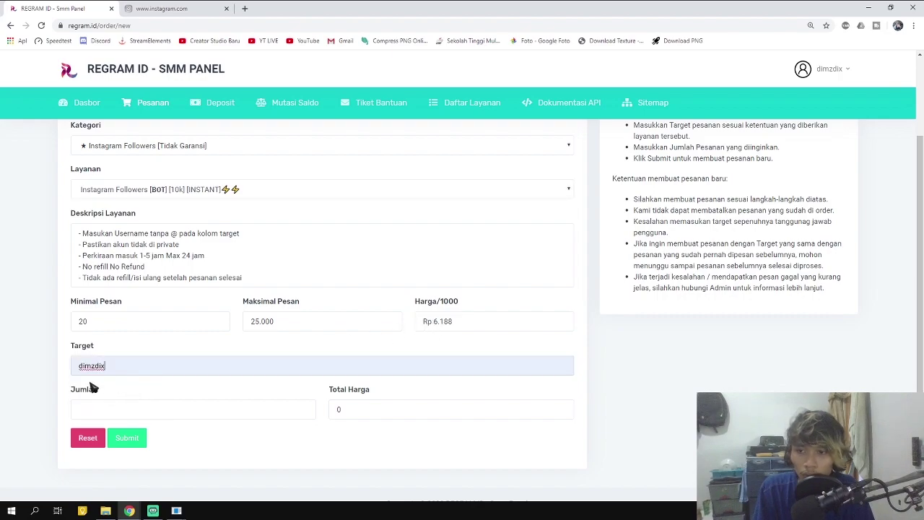
{"action": "left_click", "coordinate": [167, 413]}
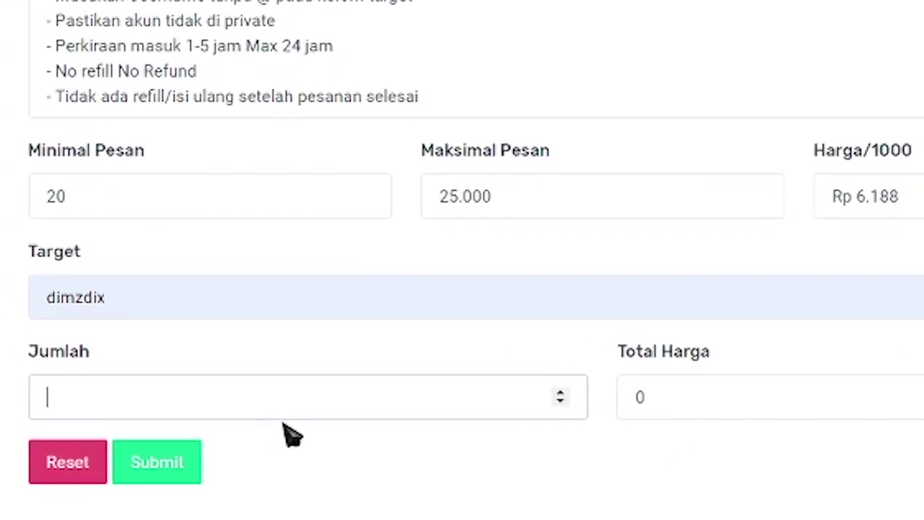
{"action": "type", "text": "10000"}
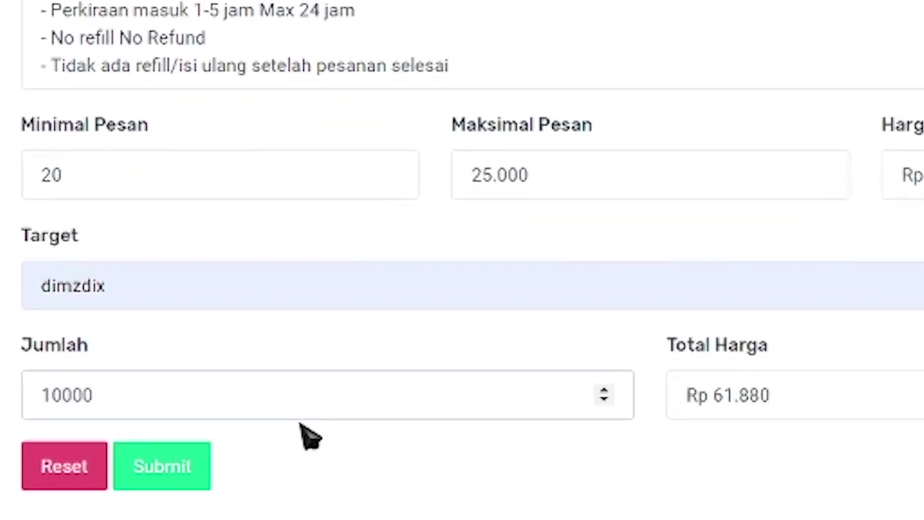
{"action": "key", "text": "BackSpace"}
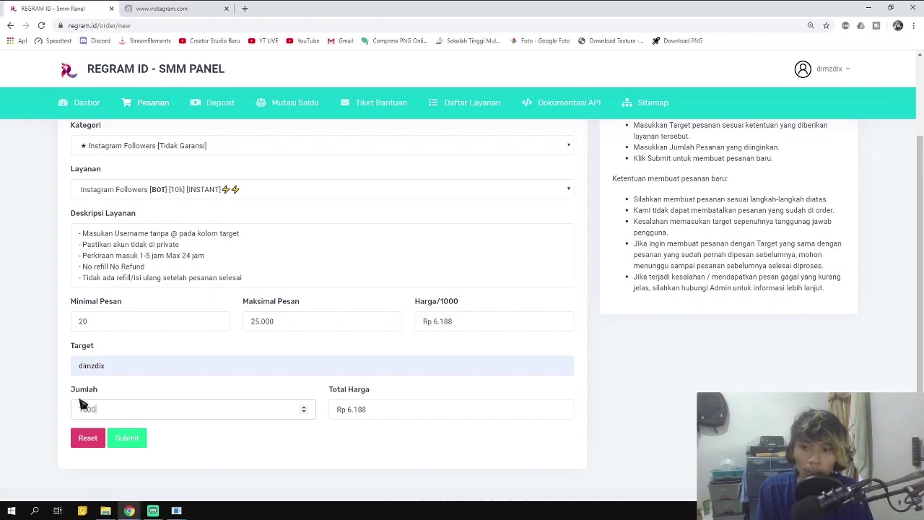
{"action": "left_click", "coordinate": [128, 438]}
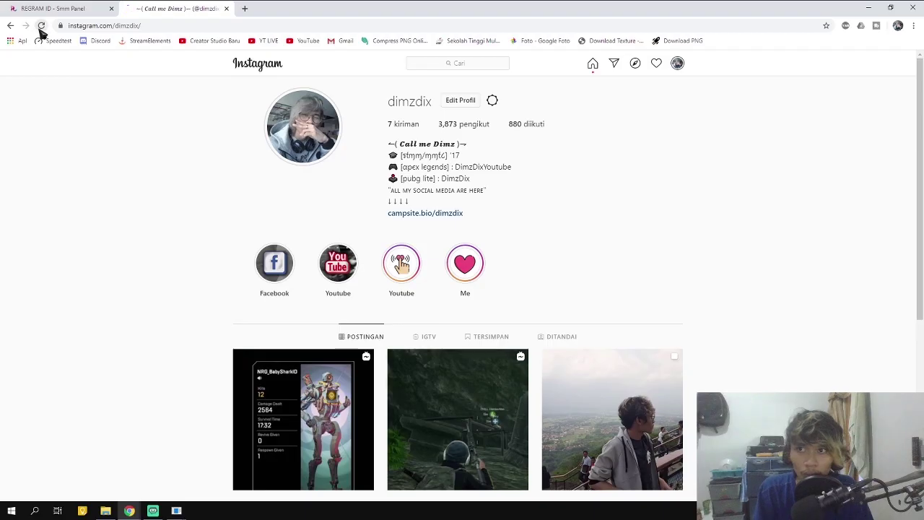
- Reload the Instagram profile to check its follower count, and go from the new order's confirmation to the order history
{"action": "left_click", "coordinate": [41, 26]}
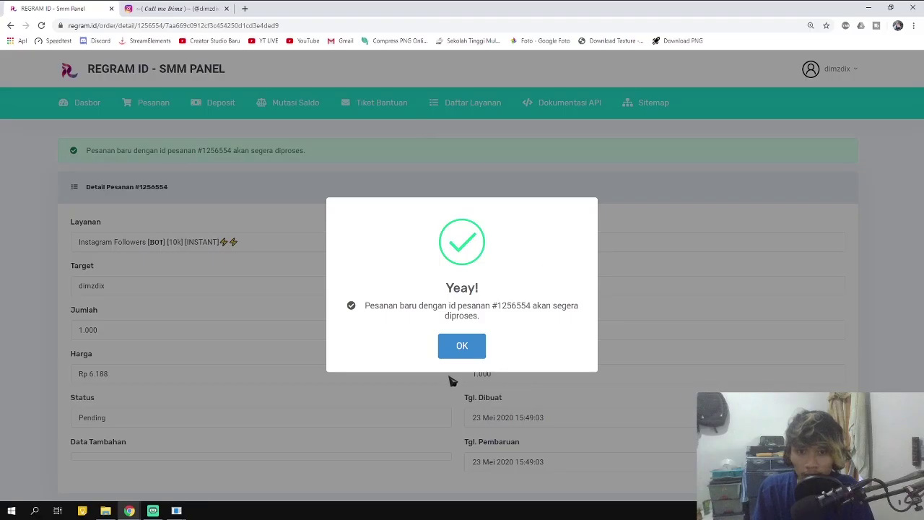
{"action": "left_click", "coordinate": [462, 345]}
{"action": "left_click", "coordinate": [149, 105]}
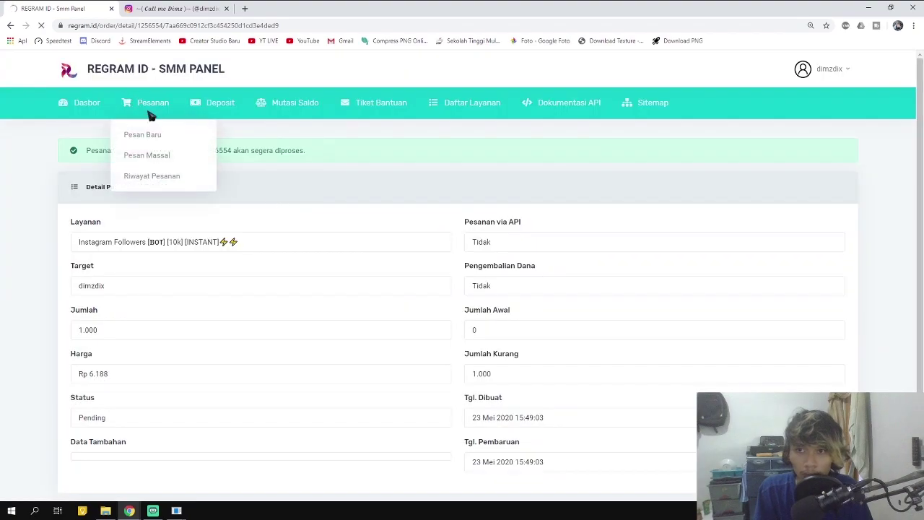
{"action": "left_click", "coordinate": [149, 177]}
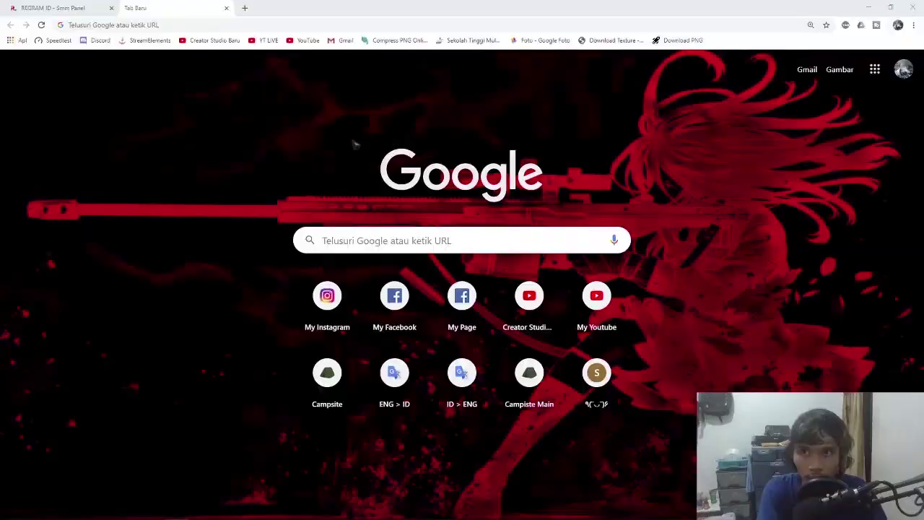
- Close the information notices on the panel and check the newest order's status in the order history
{"action": "left_click", "coordinate": [41, 10]}
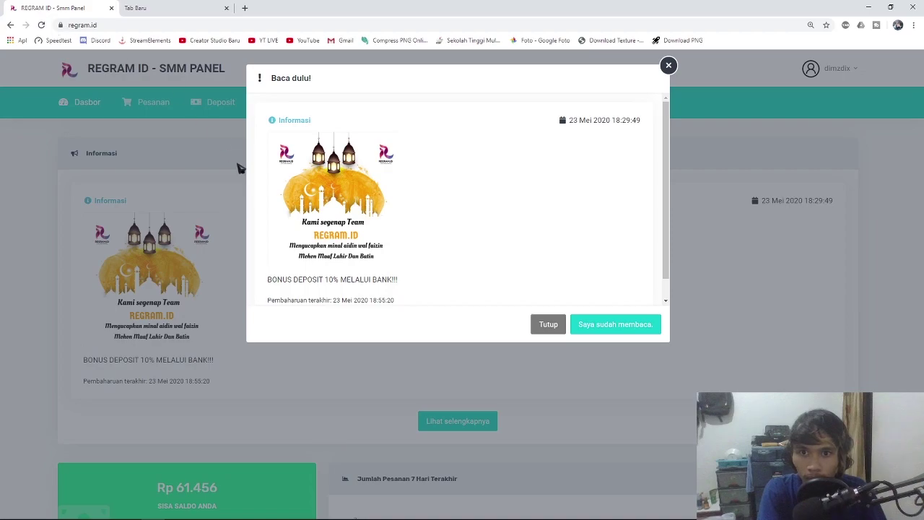
{"action": "left_click", "coordinate": [663, 68]}
{"action": "left_click", "coordinate": [148, 102]}
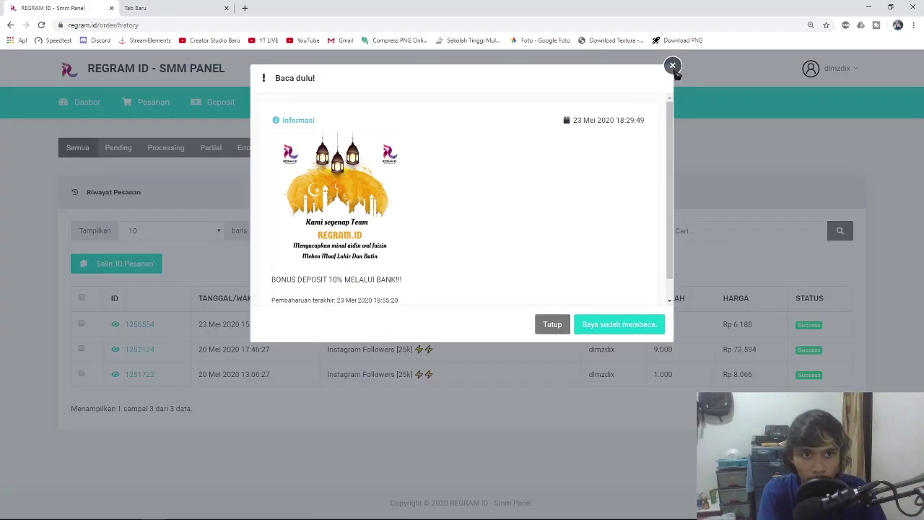
{"action": "left_click", "coordinate": [670, 67]}
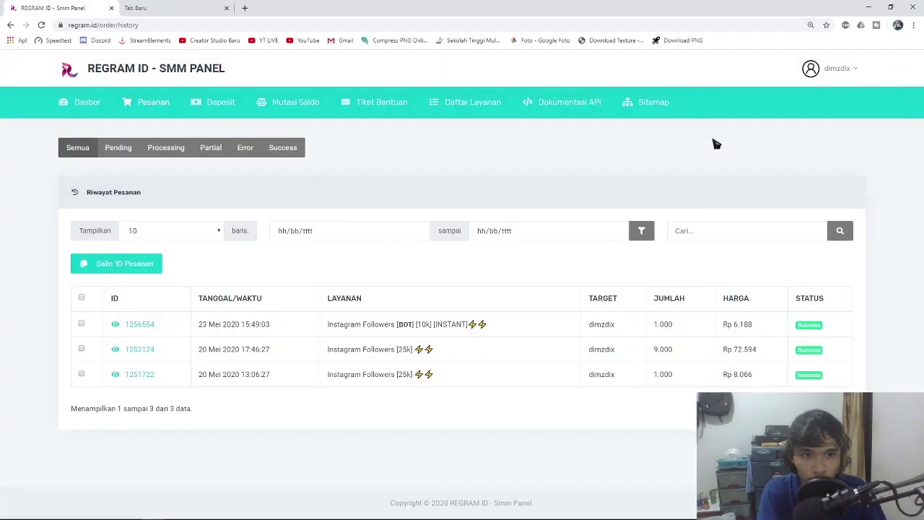
{"action": "left_click_drag", "start_coordinate": [794, 329], "coordinate": [831, 334]}
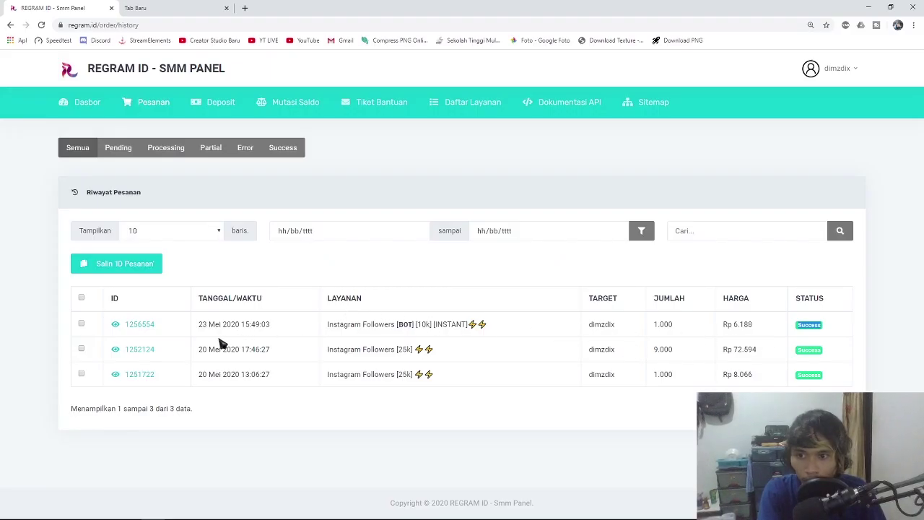
- View the newest order's details and check its Jumlah Kurang value
{"action": "left_click", "coordinate": [141, 325]}
{"action": "left_click", "coordinate": [670, 66]}
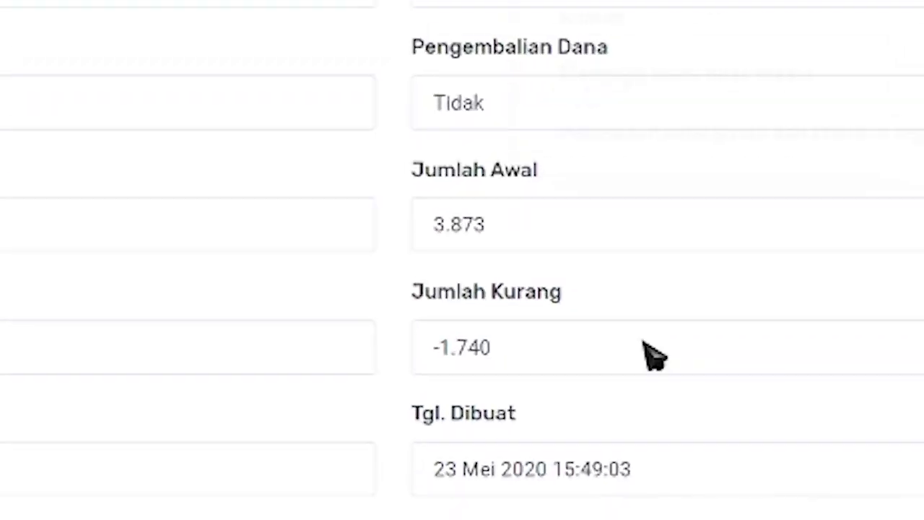
{"action": "left_click_drag", "start_coordinate": [433, 353], "coordinate": [500, 352]}
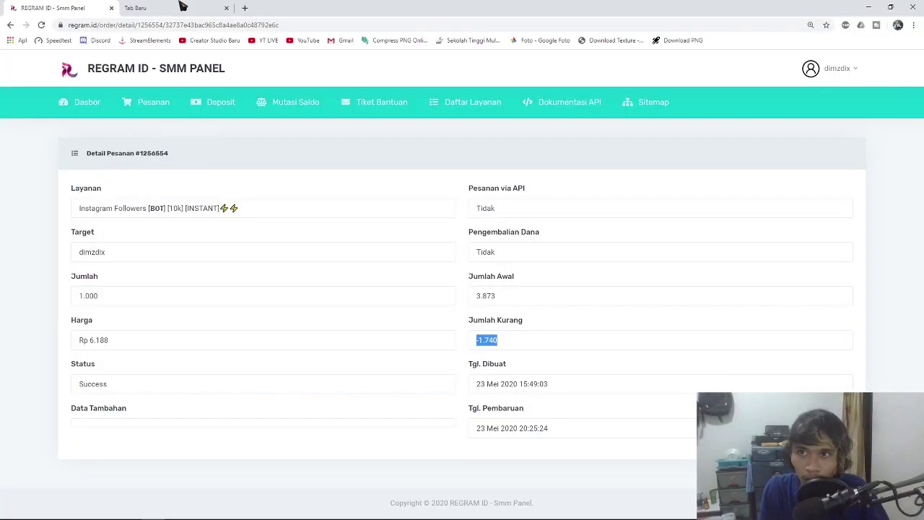
- Visit the Instagram profile to check its current follower count, and launch Calculator
{"action": "left_click", "coordinate": [180, 7]}
{"action": "left_click", "coordinate": [325, 292]}
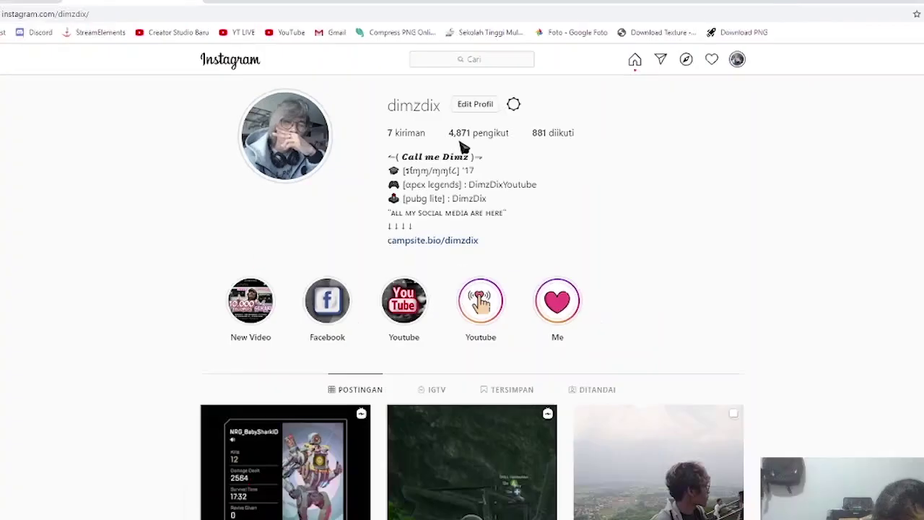
{"action": "key", "text": "super"}
{"action": "type", "text": "ka"}
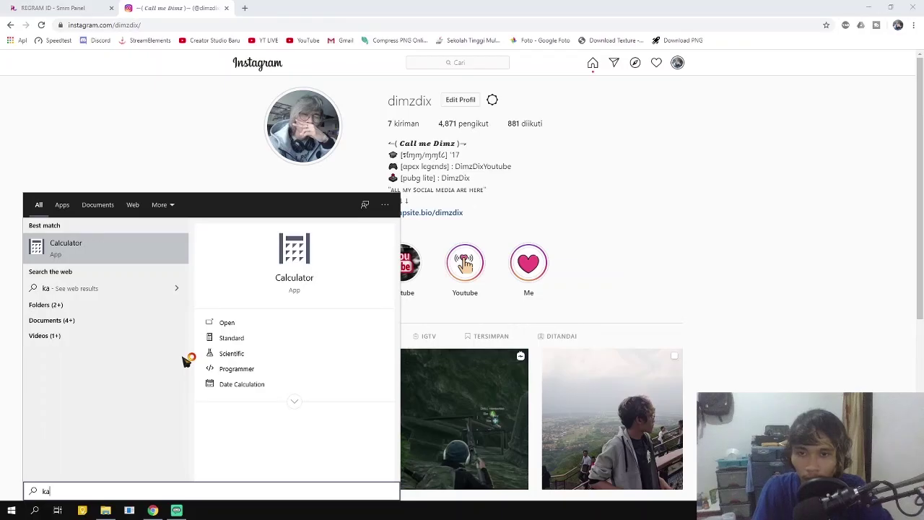
{"action": "key", "text": "Return"}
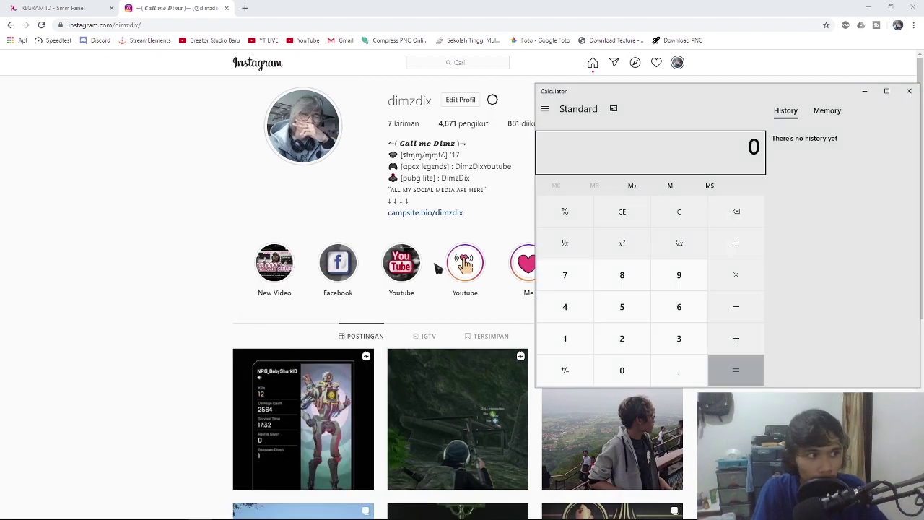
- Subtract 3873 from 4871 in Calculator to find how many followers were gained
{"action": "left_click", "coordinate": [564, 307]}
{"action": "left_click", "coordinate": [622, 275]}
{"action": "left_click", "coordinate": [564, 275]}
{"action": "left_click", "coordinate": [565, 338]}
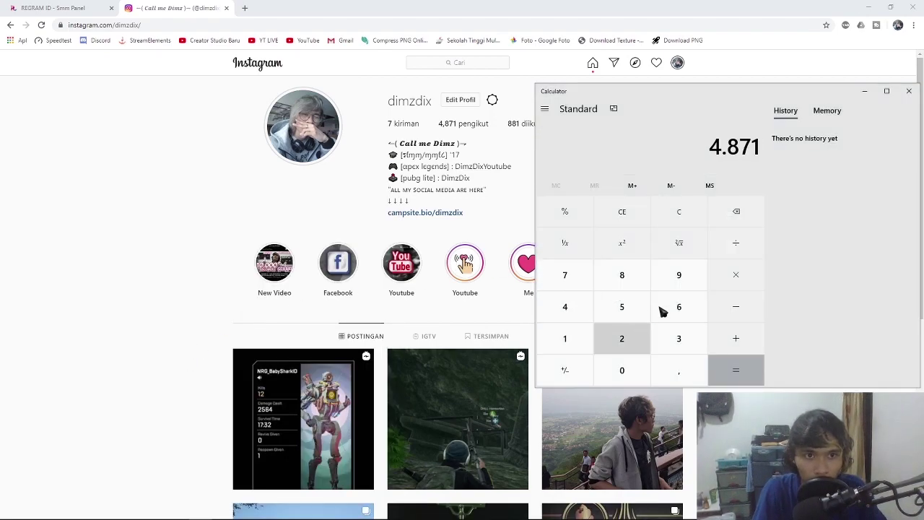
{"action": "left_click", "coordinate": [671, 334]}
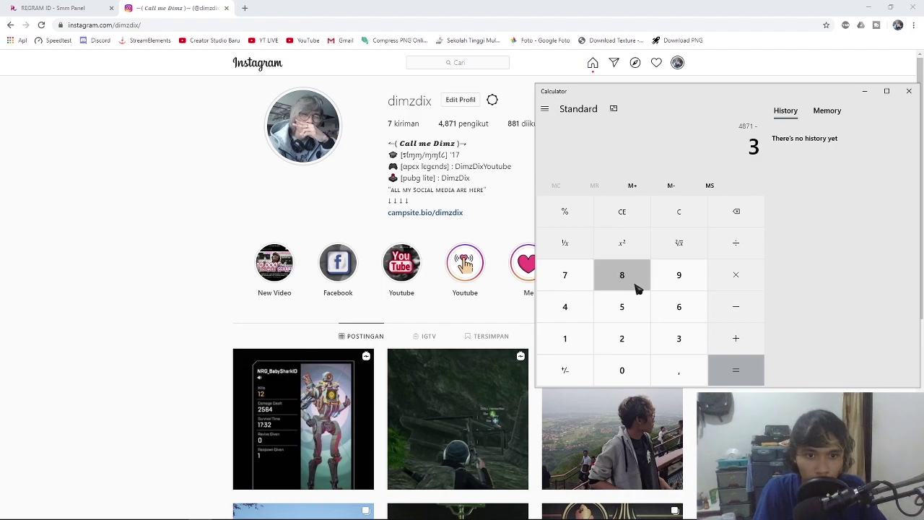
{"action": "left_click", "coordinate": [640, 287]}
{"action": "left_click", "coordinate": [578, 284]}
{"action": "left_click", "coordinate": [678, 339]}
{"action": "key", "text": "Return"}
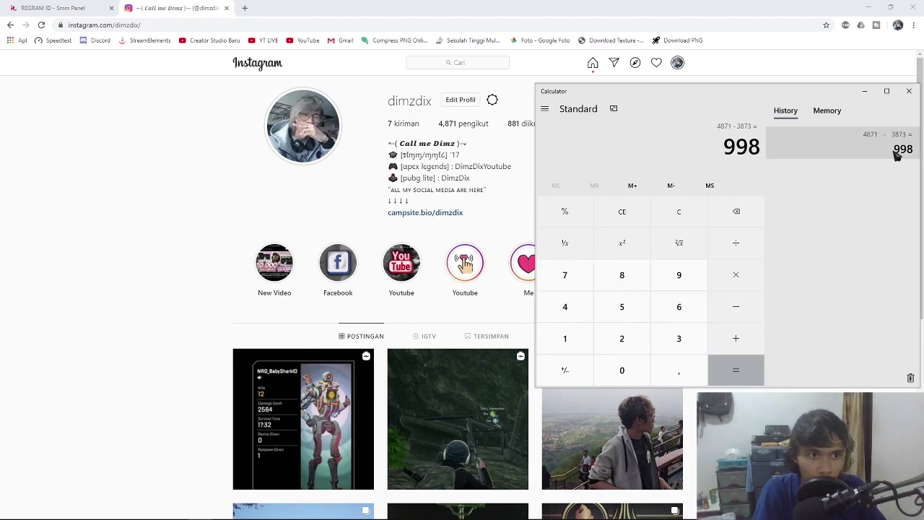
{"action": "left_click_drag", "start_coordinate": [894, 152], "coordinate": [917, 151]}
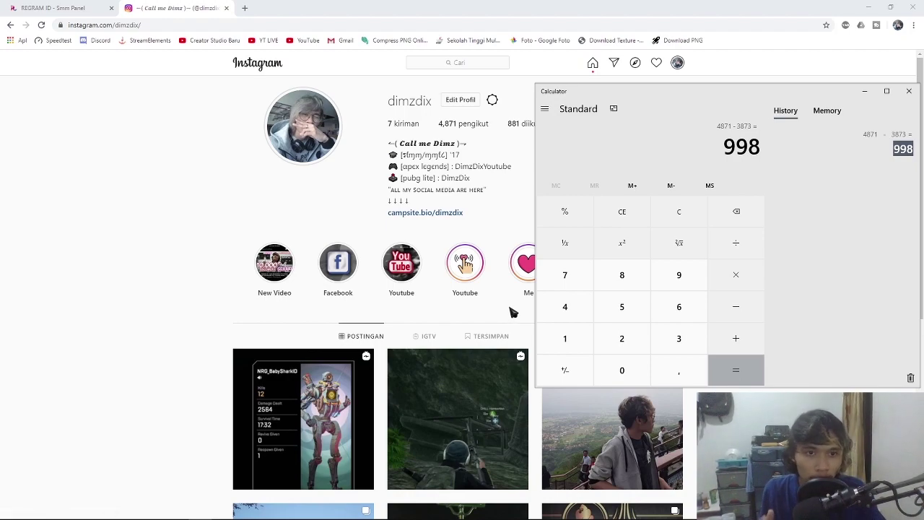
- Compare the order details on the panel with the Instagram follower count and the calculated difference
{"action": "key", "text": "alt+Tab"}
{"action": "left_click", "coordinate": [51, 8]}
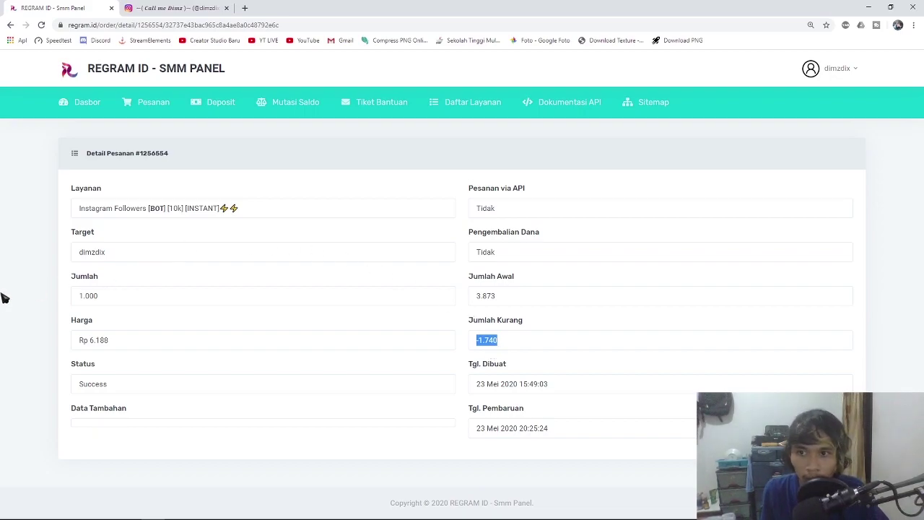
{"action": "left_click", "coordinate": [206, 8]}
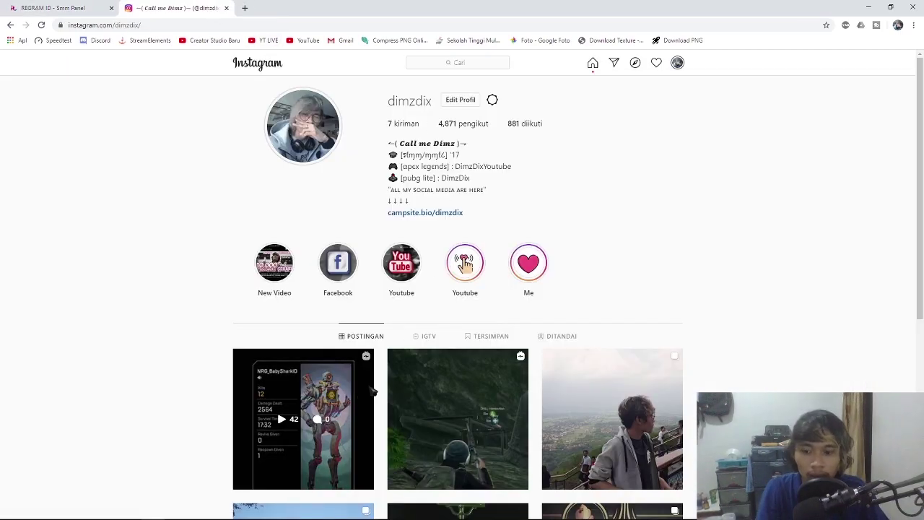
{"action": "key", "text": "alt+Tab"}
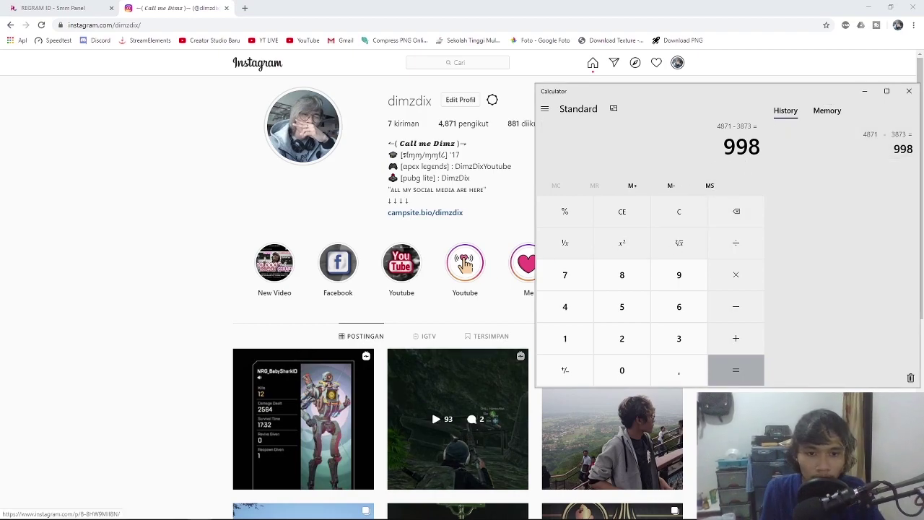
{"action": "key", "text": "alt+Tab"}
- Create another order on the panel with category Instagram Followers [Tidak Garansi] and service Instagram Followers [BOT] [10k] [INSTANT]
{"action": "left_click", "coordinate": [44, 8]}
{"action": "left_click", "coordinate": [148, 102]}
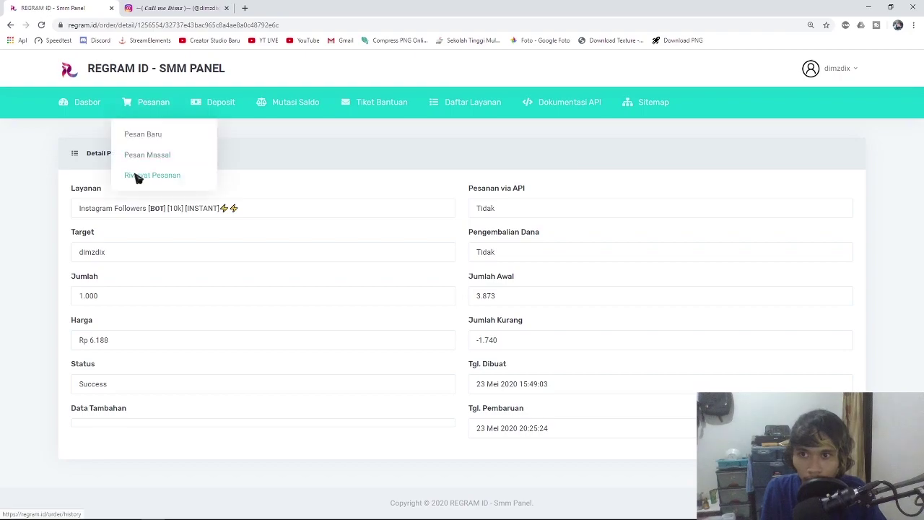
{"action": "left_click", "coordinate": [137, 134]}
{"action": "left_click", "coordinate": [165, 181]}
{"action": "left_click", "coordinate": [173, 241]}
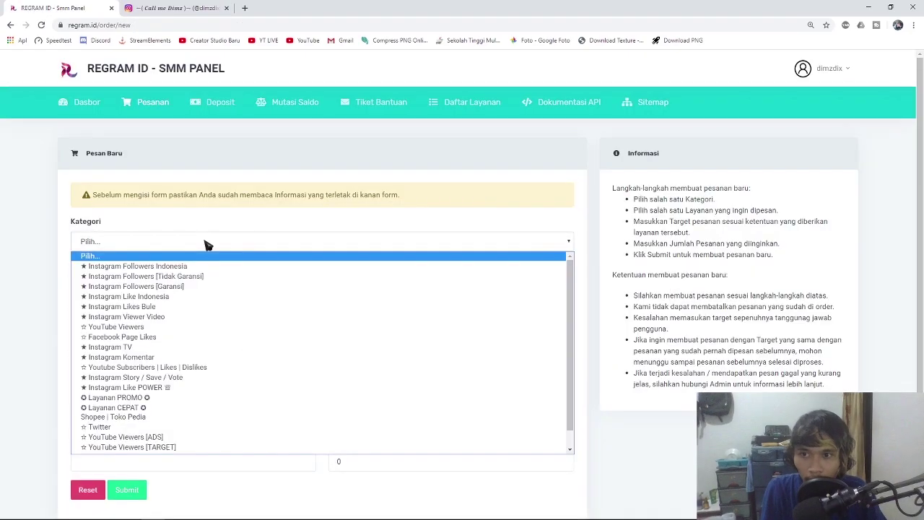
{"action": "left_click", "coordinate": [206, 281]}
{"action": "left_click", "coordinate": [200, 289]}
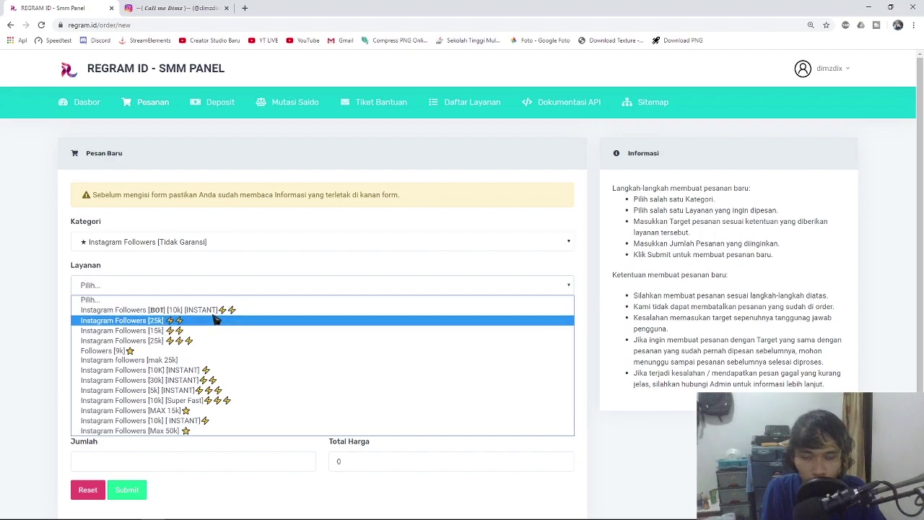
{"action": "left_click", "coordinate": [216, 310]}
- Fill in the profile's username as the target, order a quantity of 1000 and submit this second order
{"action": "scroll", "coordinate": [202, 388], "scroll_direction": "down", "scroll_amount": 2}
{"action": "left_click", "coordinate": [192, 366]}
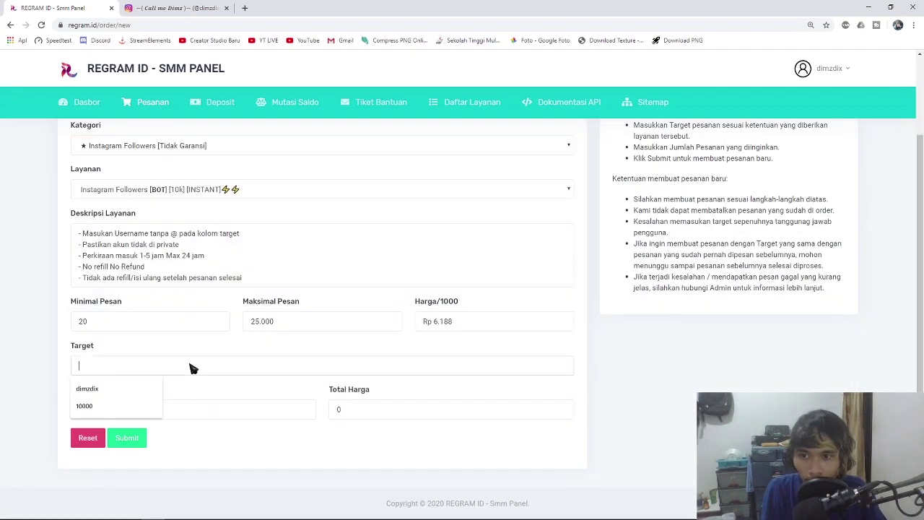
{"action": "left_click", "coordinate": [108, 389]}
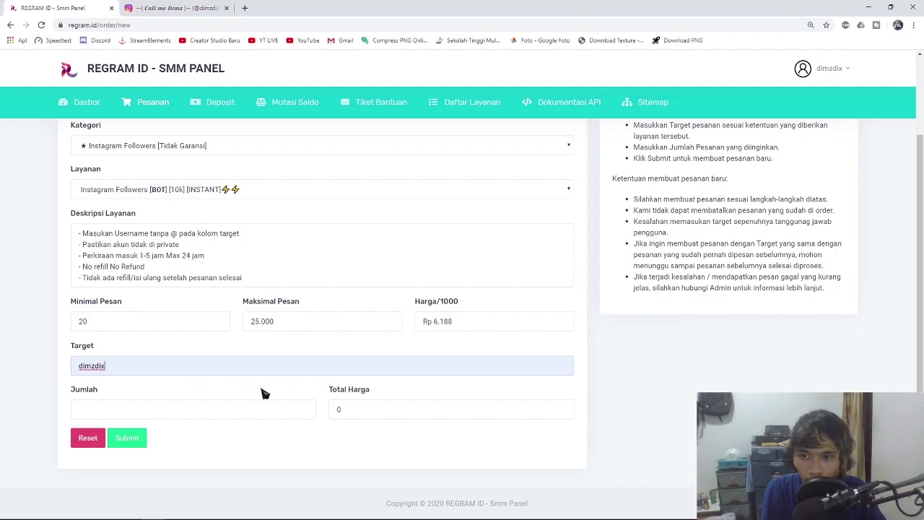
{"action": "left_click", "coordinate": [154, 415]}
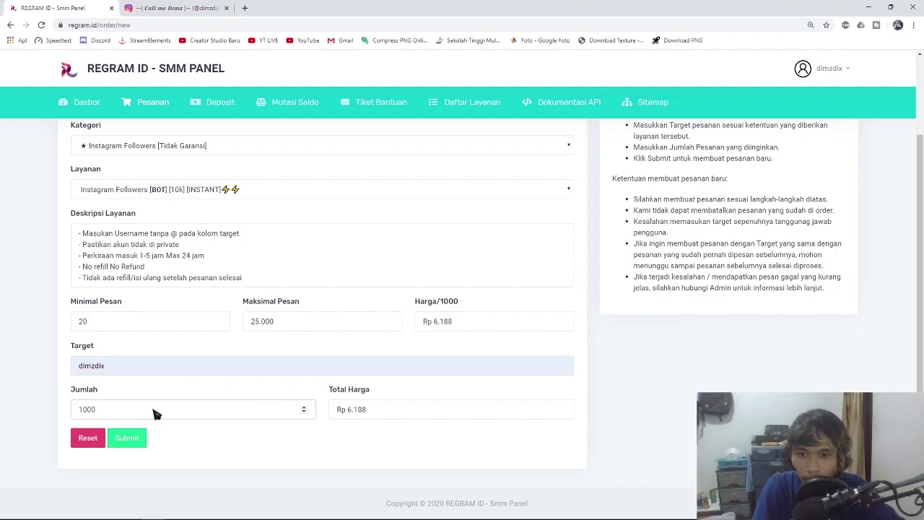
{"action": "scroll", "coordinate": [169, 445], "scroll_direction": "up", "scroll_amount": 2}
{"action": "scroll", "coordinate": [159, 433], "scroll_direction": "down", "scroll_amount": 2}
{"action": "left_click", "coordinate": [138, 442]}
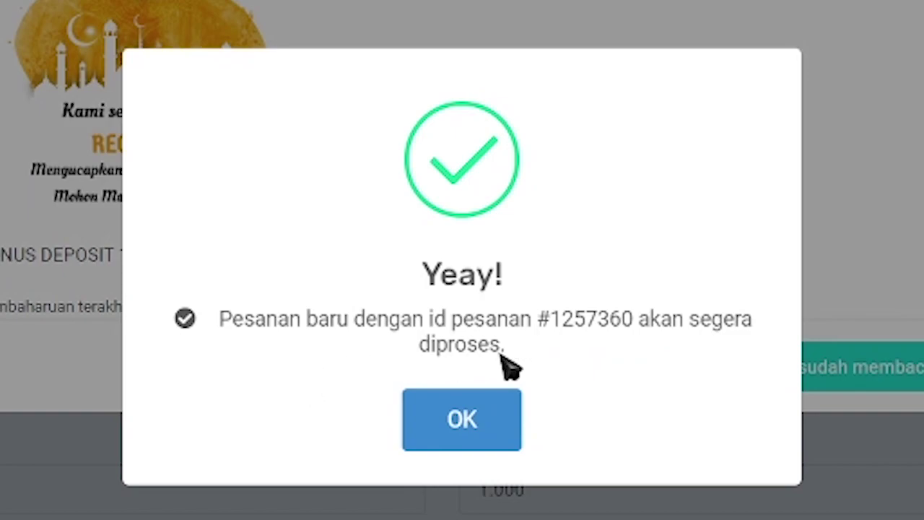
- Dismiss the order confirmation and the announcement, and check the new order's status in the order history
{"action": "left_click", "coordinate": [491, 420]}
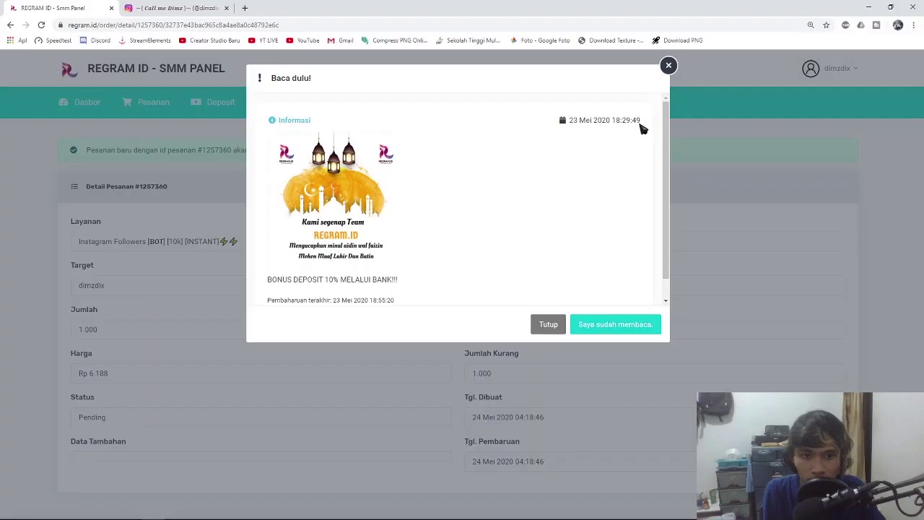
{"action": "left_click", "coordinate": [668, 65]}
{"action": "left_click", "coordinate": [148, 102]}
{"action": "left_click", "coordinate": [158, 180]}
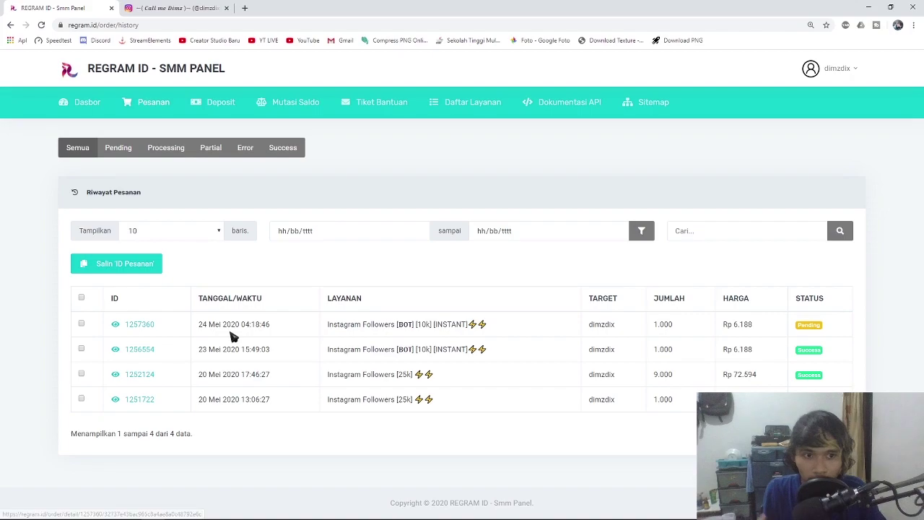
{"action": "key", "text": "alt+Left"}
{"action": "left_click", "coordinate": [146, 103]}
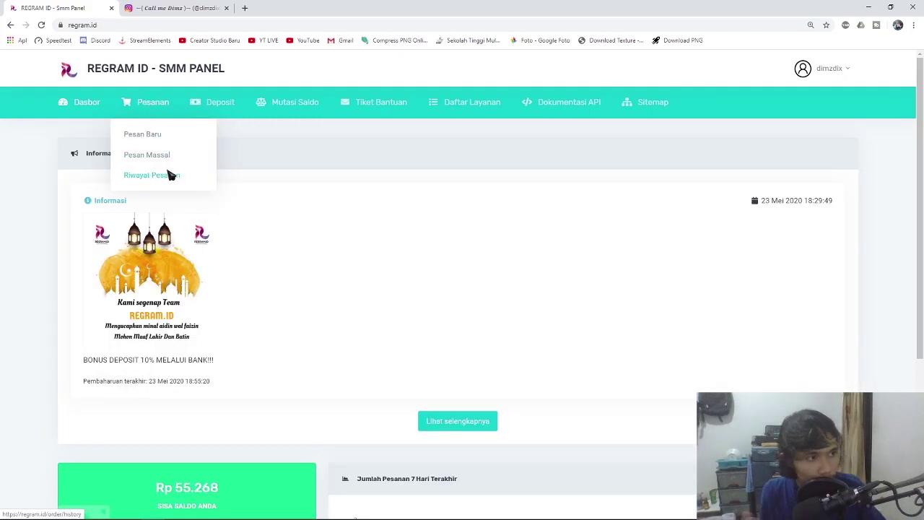
{"action": "scroll", "coordinate": [325, 252], "scroll_direction": "down", "scroll_amount": 3}
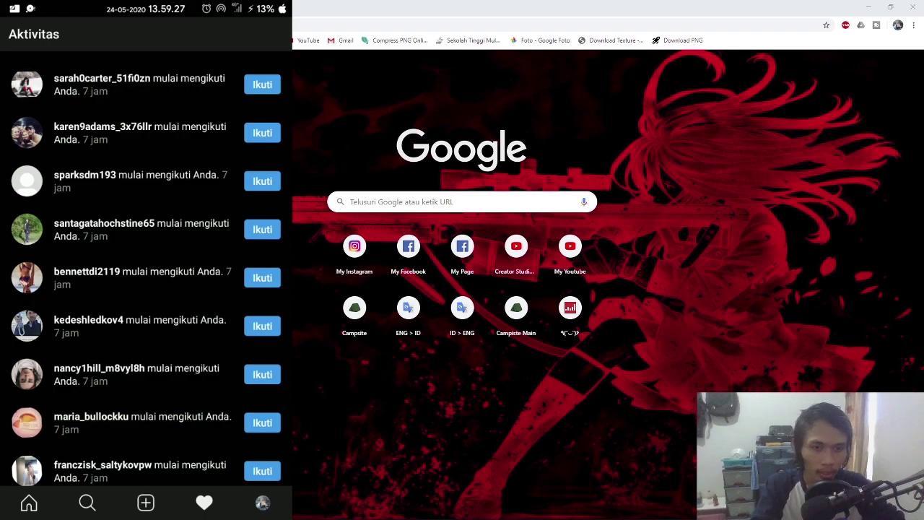
- Open Calculator and subtract 4871 from the profile's follower count of 5872 to find how many followers the second order added
{"action": "key", "text": "super"}
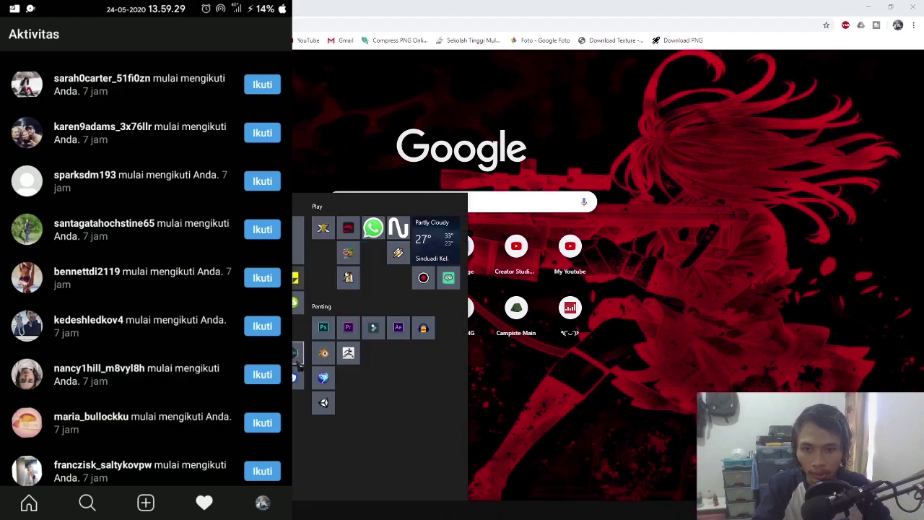
{"action": "type", "text": "calc"}
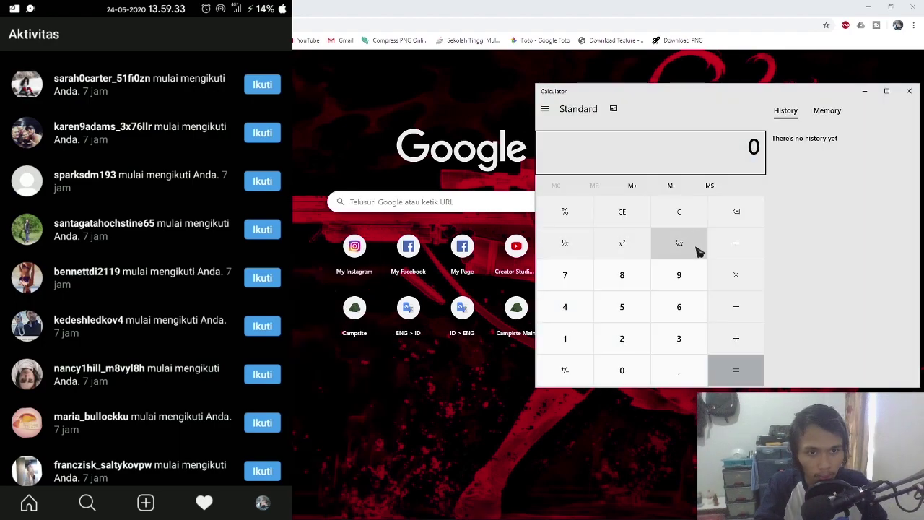
{"action": "left_click", "coordinate": [630, 312]}
{"action": "left_click", "coordinate": [610, 293]}
{"action": "left_click", "coordinate": [564, 278]}
{"action": "left_click", "coordinate": [621, 338]}
{"action": "left_click", "coordinate": [729, 311]}
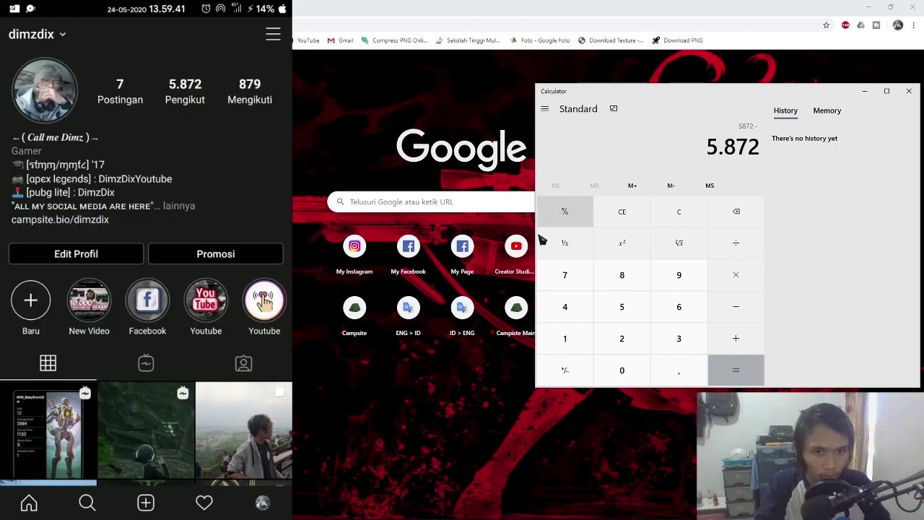
{"action": "left_click", "coordinate": [562, 319]}
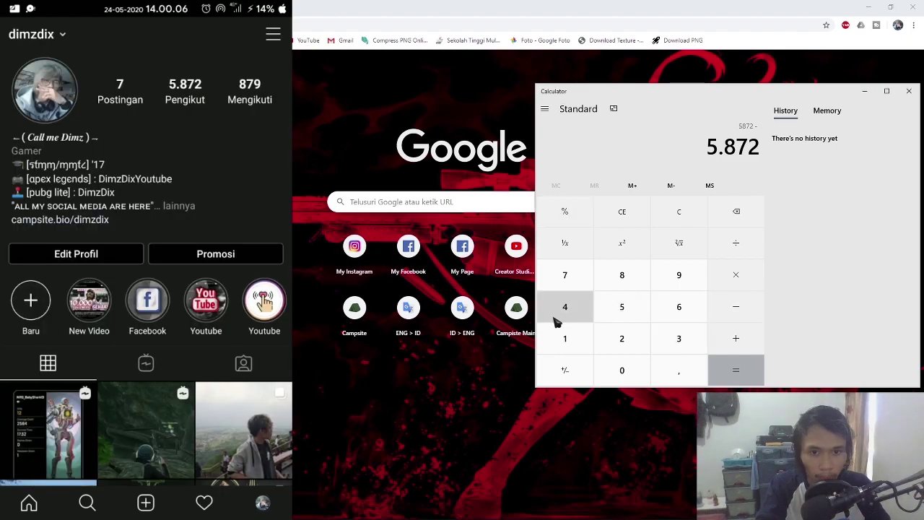
{"action": "left_click", "coordinate": [625, 283]}
{"action": "left_click", "coordinate": [568, 275]}
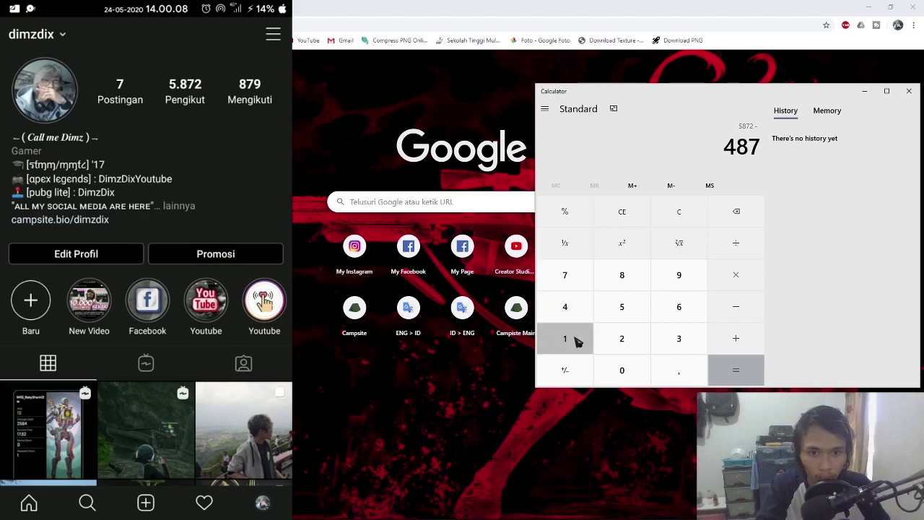
{"action": "left_click", "coordinate": [571, 340]}
{"action": "left_click", "coordinate": [736, 370]}
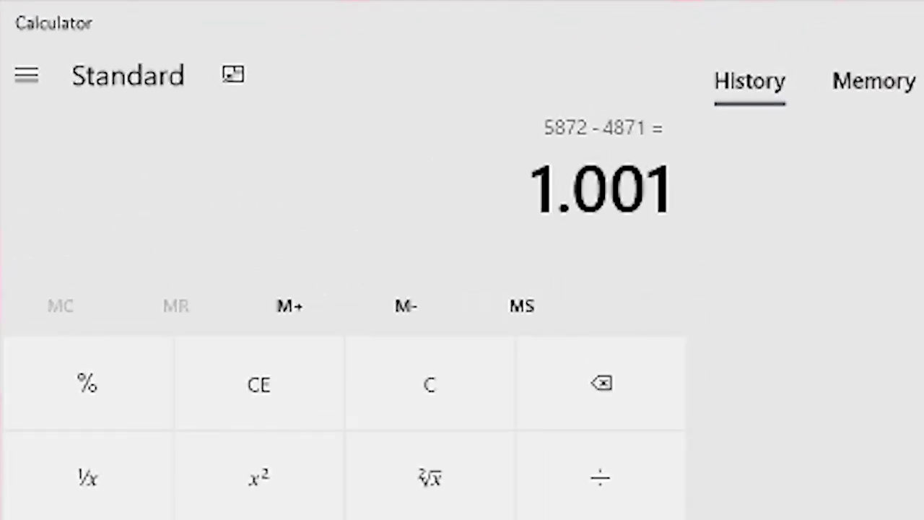